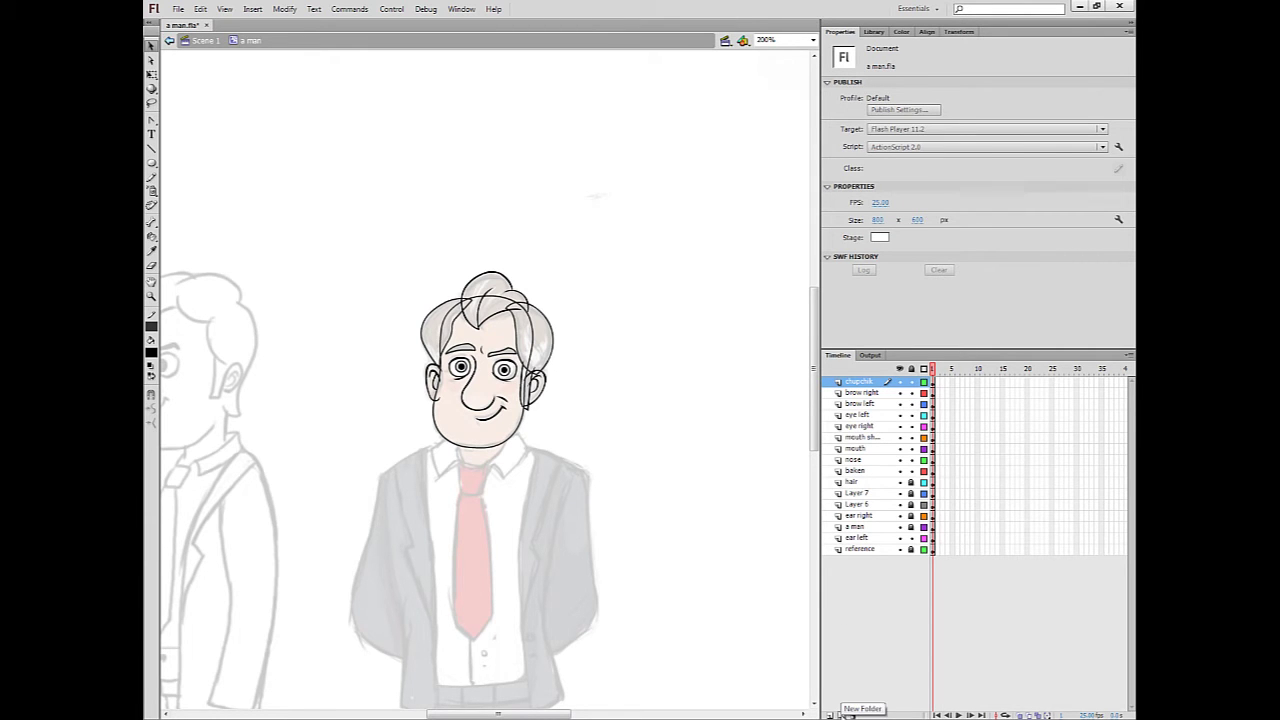
- Group all layers from chupchik through ear left into a new layer folder, leaving reference outside, and collapse and lock the folder
{"action": "left_click", "coordinate": [840, 714]}
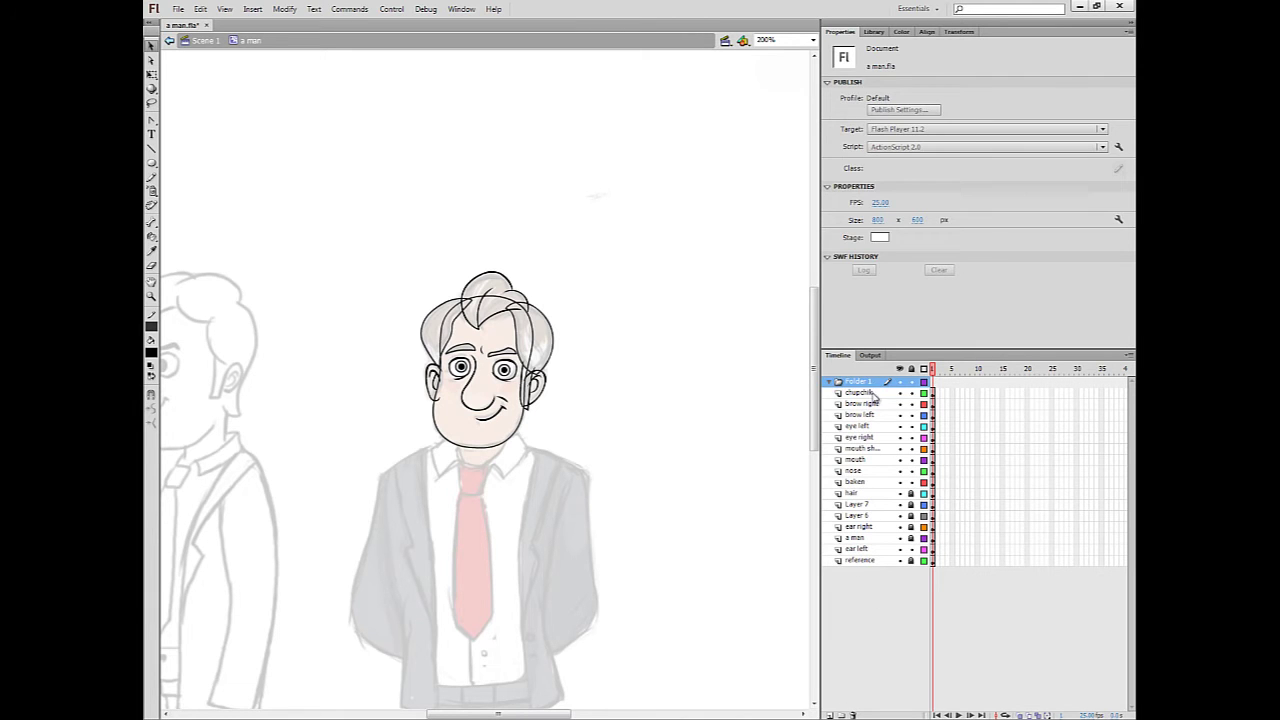
{"action": "left_click", "coordinate": [876, 395]}
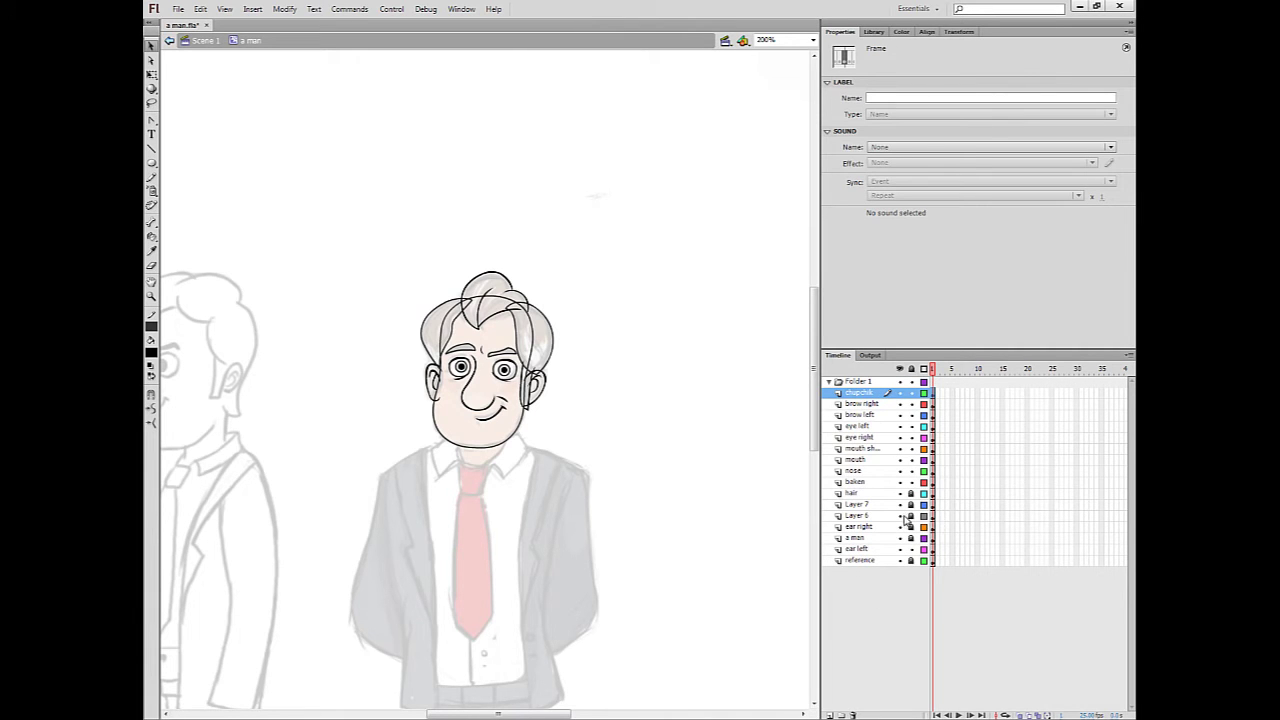
{"action": "left_click", "coordinate": [880, 556], "text": "shift"}
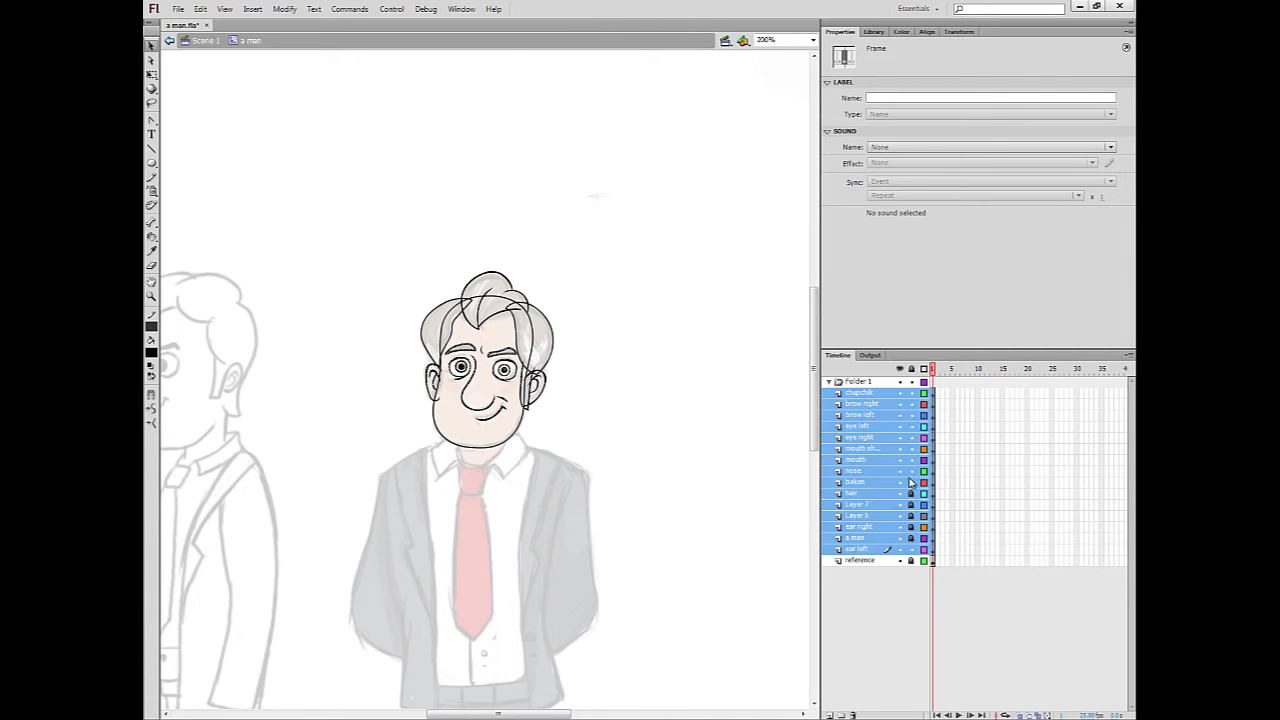
{"action": "left_click_drag", "start_coordinate": [880, 556], "coordinate": [890, 395]}
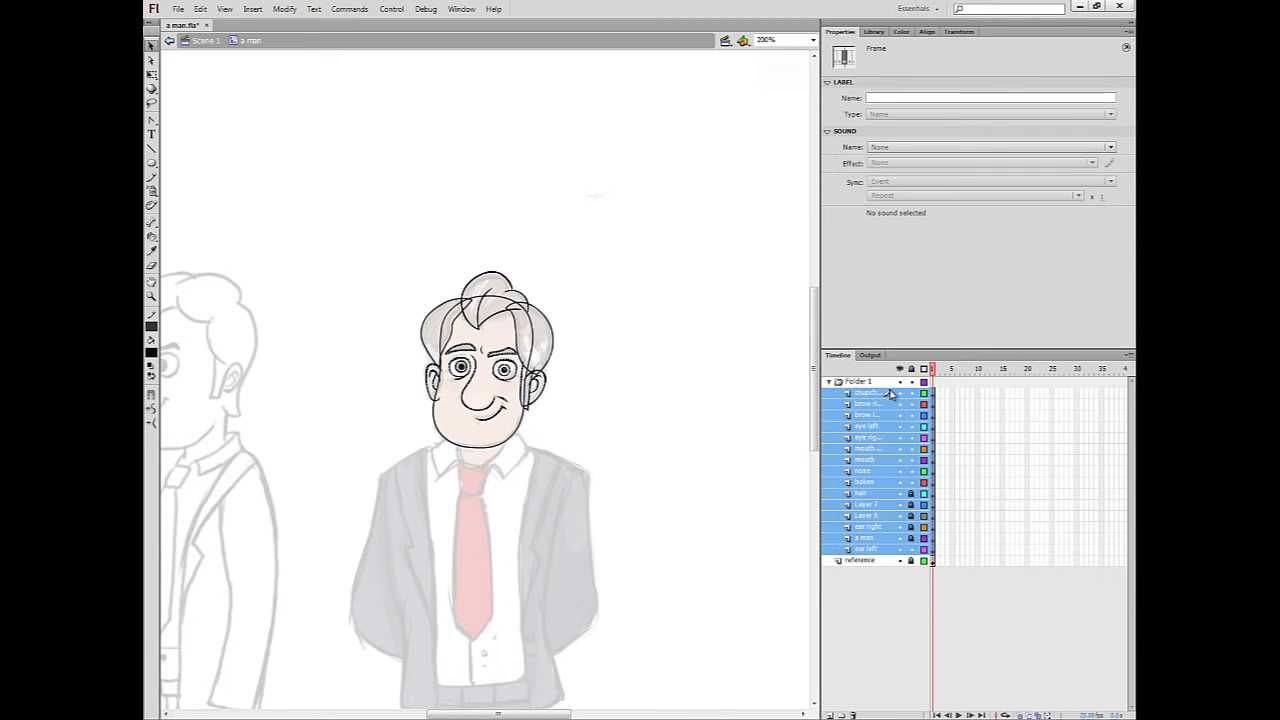
{"action": "left_click", "coordinate": [828, 382]}
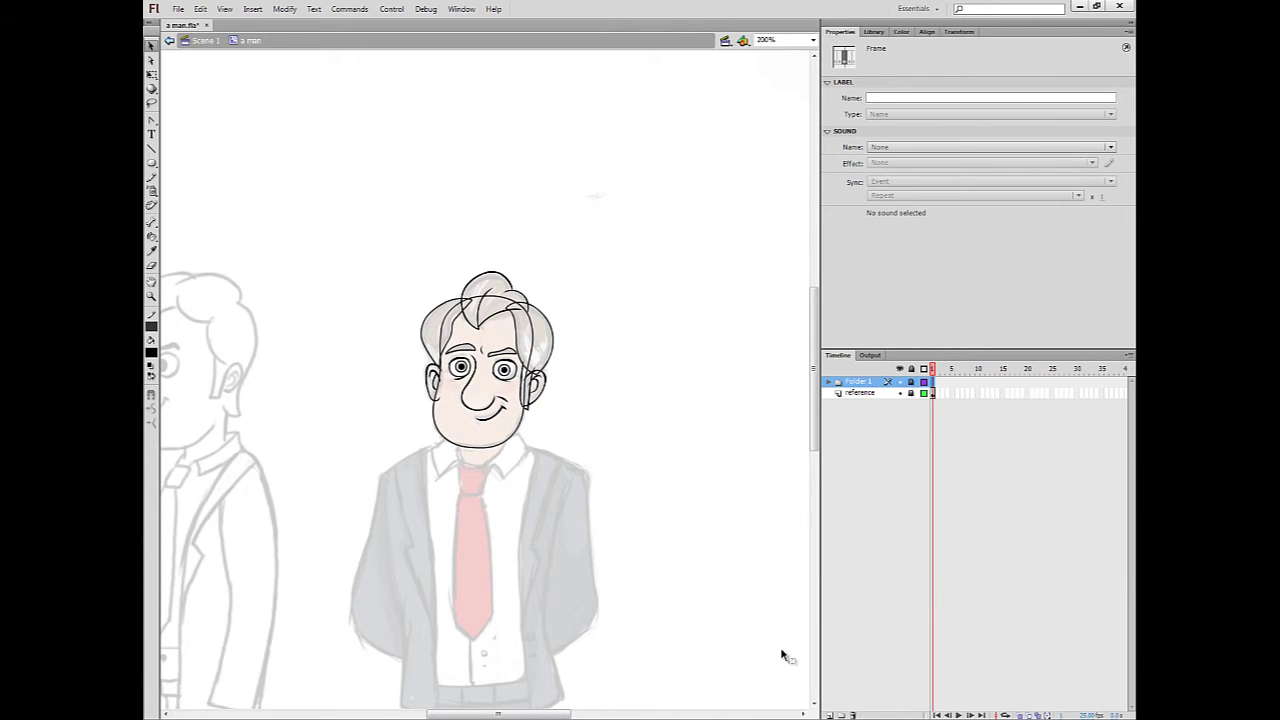
- Add a new layer between the collapsed folder and the reference layer
{"action": "left_click", "coordinate": [829, 715]}
{"action": "left_click", "coordinate": [880, 466]}
{"action": "mouse_move", "coordinate": [870, 384]}
{"action": "left_mouse_down"}
{"action": "mouse_move", "coordinate": [869, 410]}
{"action": "mouse_move", "coordinate": [868, 397]}
{"action": "left_mouse_up"}
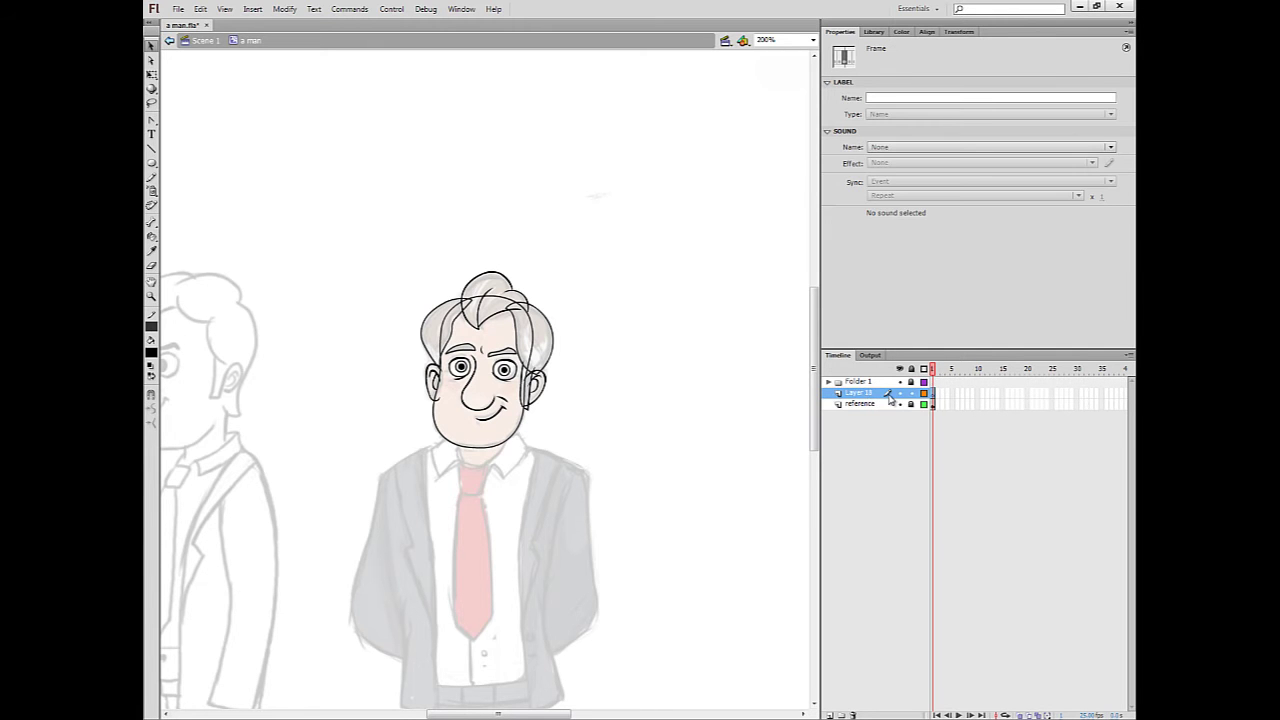
{"action": "left_click", "coordinate": [491, 432]}
- Create a second layer folder named body above the new layer and rename the first folder head
{"action": "left_click", "coordinate": [840, 715]}
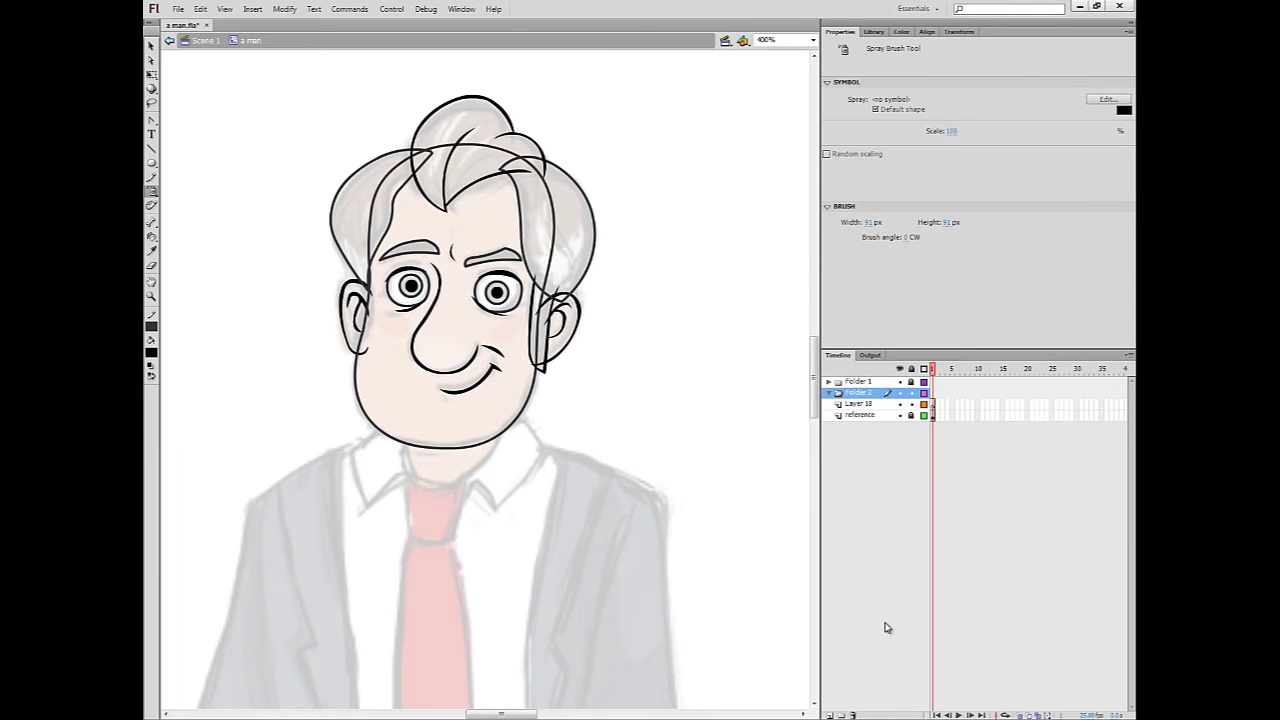
{"action": "double_click", "coordinate": [888, 395]}
{"action": "type", "text": "hody"}
{"action": "key", "text": "Return"}
{"action": "double_click", "coordinate": [857, 382]}
{"action": "type", "text": "h"}
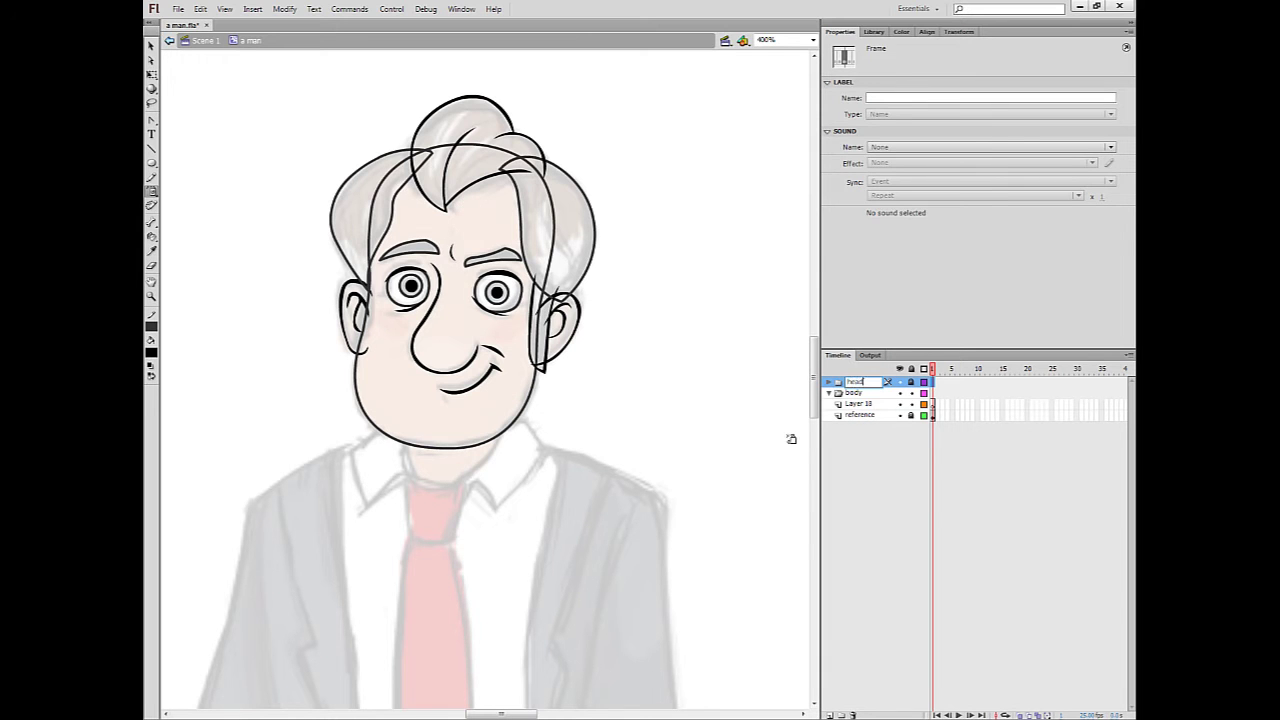
{"action": "type", "text": "ead"}
{"action": "key", "text": "Return"}
{"action": "left_click", "coordinate": [934, 405]}
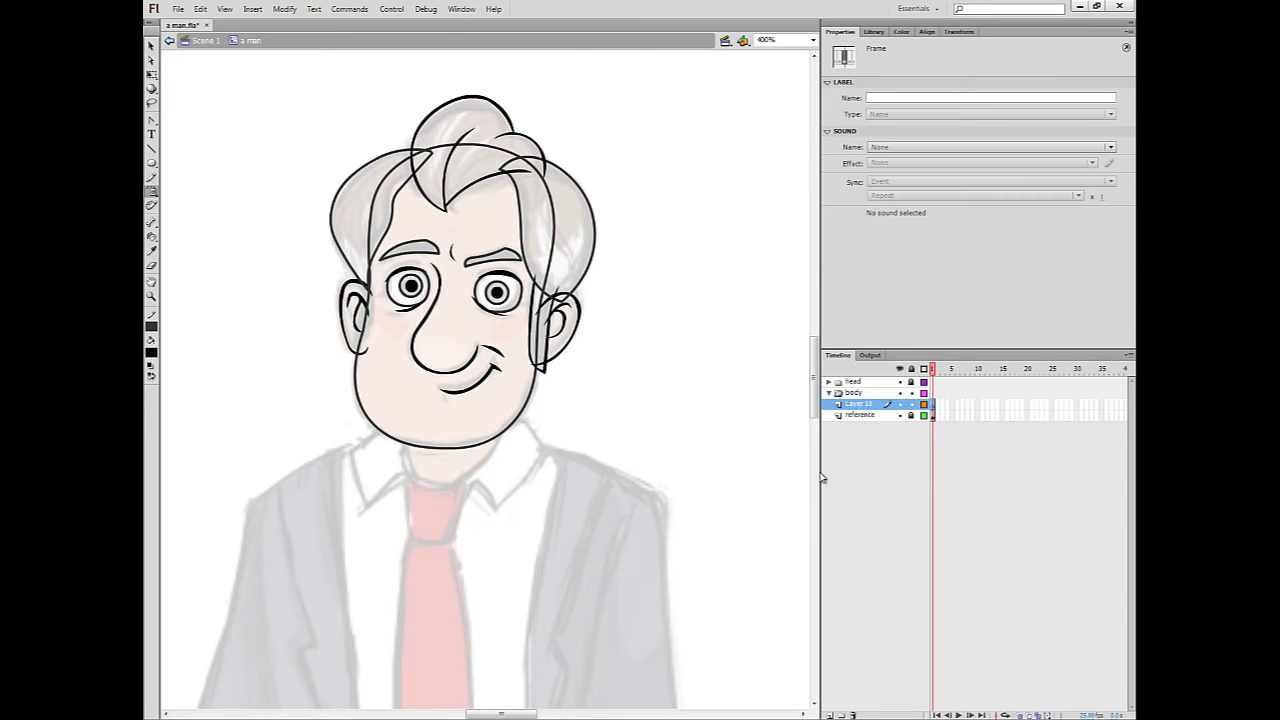
{"action": "left_click_drag", "start_coordinate": [494, 572], "coordinate": [497, 593]}
{"action": "key", "text": "b"}
{"action": "mouse_move", "coordinate": [409, 468]}
{"action": "left_mouse_down"}
{"action": "mouse_move", "coordinate": [448, 400]}
{"action": "mouse_move", "coordinate": [489, 417]}
{"action": "mouse_move", "coordinate": [419, 480]}
{"action": "mouse_move", "coordinate": [428, 508]}
{"action": "mouse_move", "coordinate": [417, 507]}
{"action": "mouse_move", "coordinate": [483, 502]}
{"action": "mouse_move", "coordinate": [487, 440]}
{"action": "left_mouse_up"}
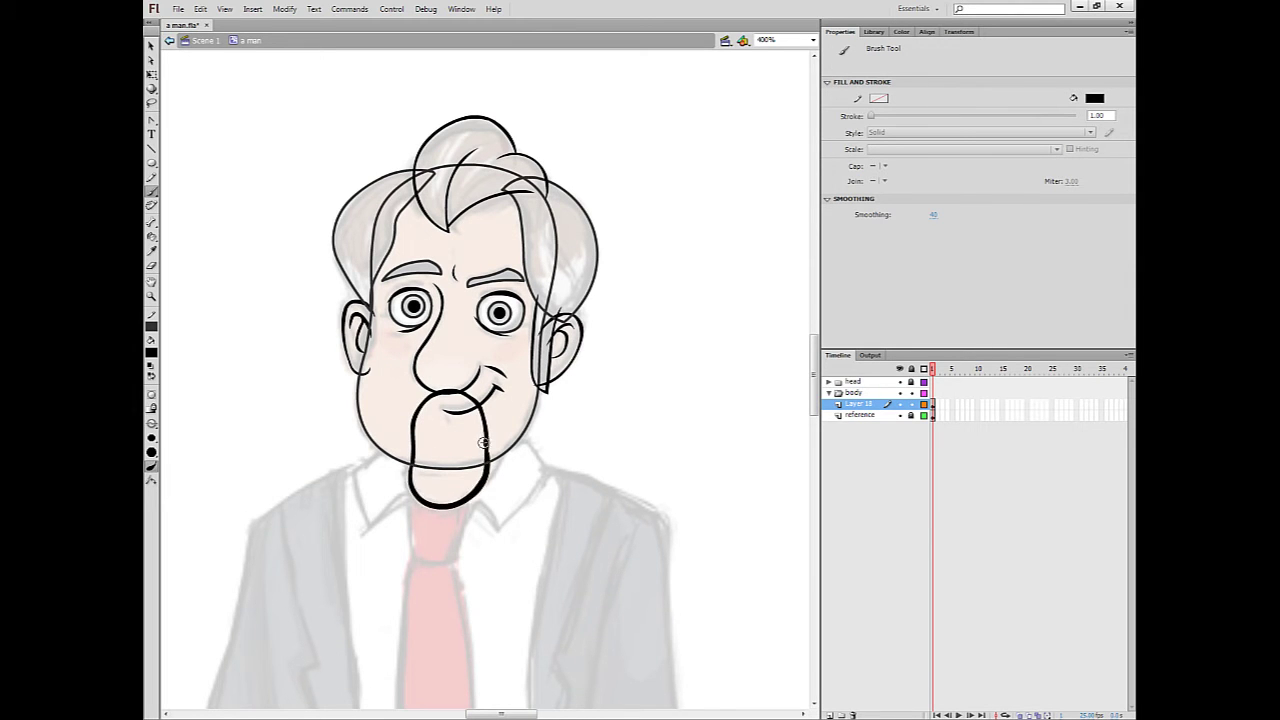
{"action": "key", "text": "ctrl+z"}
{"action": "key", "text": "ctrl+z"}
{"action": "left_click_drag", "start_coordinate": [487, 486], "coordinate": [517, 568]}
{"action": "mouse_move", "coordinate": [437, 545]}
{"action": "left_mouse_down"}
{"action": "mouse_move", "coordinate": [496, 470]}
{"action": "mouse_move", "coordinate": [537, 484]}
{"action": "mouse_move", "coordinate": [533, 545]}
{"action": "left_mouse_up"}
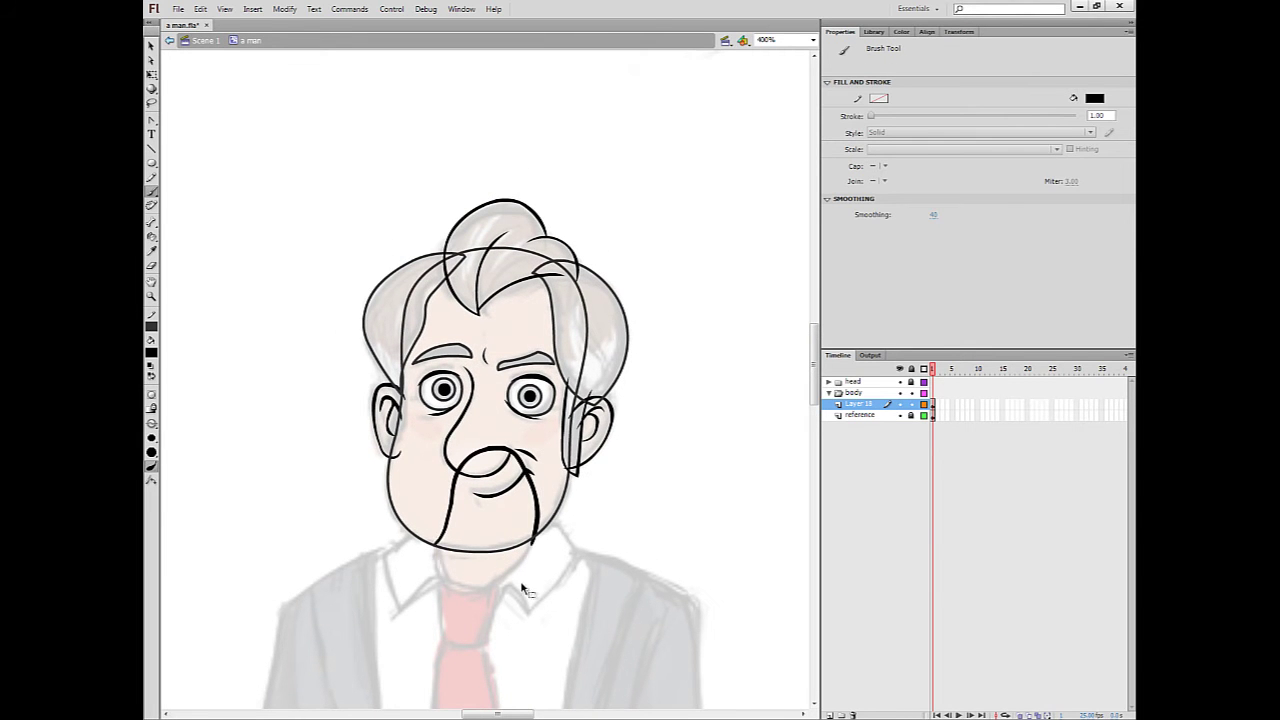
{"action": "key", "text": "ctrl+z"}
- Brush the neck shape under the chin and turn it into a thin, clean outline by removing its temporary fill
{"action": "mouse_move", "coordinate": [440, 552]}
{"action": "left_mouse_down"}
{"action": "mouse_move", "coordinate": [452, 466]}
{"action": "mouse_move", "coordinate": [469, 588]}
{"action": "mouse_move", "coordinate": [441, 550]}
{"action": "left_mouse_up"}
{"action": "key", "text": "k"}
{"action": "left_click", "coordinate": [482, 520]}
{"action": "key", "text": "ctrl+a"}
{"action": "key", "text": "s"}
{"action": "left_click", "coordinate": [531, 499]}
{"action": "key", "text": "v"}
{"action": "left_click", "coordinate": [511, 530]}
{"action": "key", "text": "Delete"}
{"action": "left_click", "coordinate": [515, 572]}
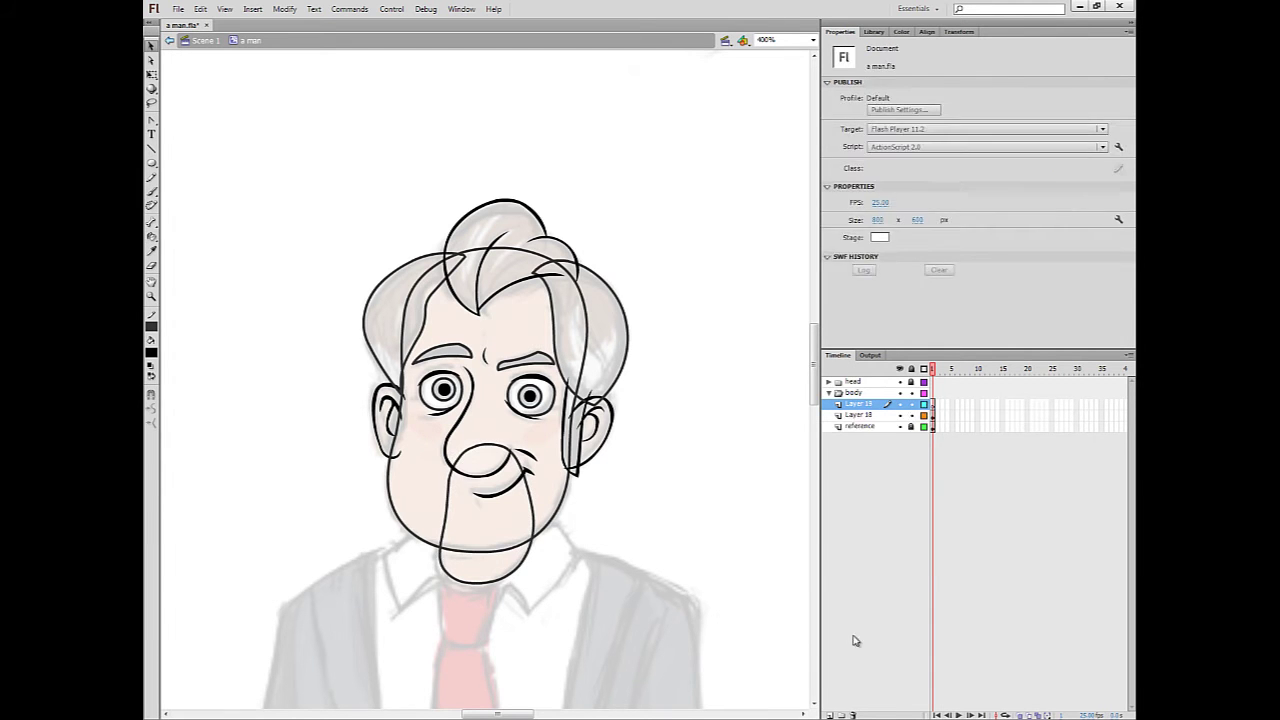
- Add a new layer directly below the neck layer
{"action": "left_click", "coordinate": [829, 715]}
{"action": "left_click_drag", "start_coordinate": [858, 404], "coordinate": [858, 420]}
{"action": "left_click_drag", "start_coordinate": [494, 654], "coordinate": [516, 594]}
- Brush both sides of the shirt collar and its curved neckline over the reference sketch
{"action": "key", "text": "b"}
{"action": "left_click", "coordinate": [484, 476], "text": "ctrl"}
{"action": "mouse_move", "coordinate": [712, 414]}
{"action": "left_mouse_down"}
{"action": "mouse_move", "coordinate": [635, 312]}
{"action": "mouse_move", "coordinate": [693, 386]}
{"action": "mouse_move", "coordinate": [437, 367]}
{"action": "mouse_move", "coordinate": [330, 418]}
{"action": "left_mouse_up"}
{"action": "key", "text": "ctrl+z"}
{"action": "mouse_move", "coordinate": [330, 419]}
{"action": "left_mouse_down"}
{"action": "mouse_move", "coordinate": [339, 451]}
{"action": "mouse_move", "coordinate": [356, 531]}
{"action": "left_mouse_up"}
{"action": "mouse_move", "coordinate": [438, 352]}
{"action": "left_mouse_down"}
{"action": "mouse_move", "coordinate": [464, 475]}
{"action": "mouse_move", "coordinate": [651, 334]}
{"action": "left_mouse_up"}
{"action": "mouse_move", "coordinate": [575, 482]}
{"action": "left_mouse_down"}
{"action": "mouse_move", "coordinate": [619, 534]}
{"action": "mouse_move", "coordinate": [718, 418]}
{"action": "left_mouse_up"}
{"action": "key", "text": "ctrl+z"}
{"action": "key", "text": "ctrl+z"}
{"action": "left_click_drag", "start_coordinate": [574, 481], "coordinate": [612, 550]}
{"action": "left_click_drag", "start_coordinate": [612, 550], "coordinate": [718, 420]}
- Smooth the brushed shirt collar lines and adjust their corners to match the sketch
{"action": "key", "text": "v"}
{"action": "left_click_drag", "start_coordinate": [451, 463], "coordinate": [358, 541]}
{"action": "left_click", "coordinate": [358, 538]}
{"action": "left_click", "coordinate": [151, 409]}
{"action": "left_click", "coordinate": [340, 571]}
{"action": "left_click_drag", "start_coordinate": [333, 421], "coordinate": [335, 423]}
{"action": "mouse_move", "coordinate": [656, 514]}
{"action": "left_mouse_down"}
{"action": "mouse_move", "coordinate": [684, 491]}
{"action": "mouse_move", "coordinate": [668, 505]}
{"action": "left_mouse_up"}
{"action": "left_click_drag", "start_coordinate": [510, 573], "coordinate": [496, 527]}
- Brush the tie knot between the collar points and smooth its line
{"action": "key", "text": "b"}
{"action": "mouse_move", "coordinate": [435, 420]}
{"action": "left_mouse_down"}
{"action": "mouse_move", "coordinate": [438, 511]}
{"action": "mouse_move", "coordinate": [561, 440]}
{"action": "mouse_move", "coordinate": [492, 548]}
{"action": "mouse_move", "coordinate": [530, 556]}
{"action": "left_mouse_up"}
{"action": "key", "text": "v"}
{"action": "key", "text": "l"}
{"action": "key", "text": "v"}
{"action": "left_click", "coordinate": [533, 578]}
{"action": "key", "text": "l"}
{"action": "key", "text": "v"}
{"action": "left_click", "coordinate": [152, 409]}
{"action": "key", "text": "ctrl+minus"}
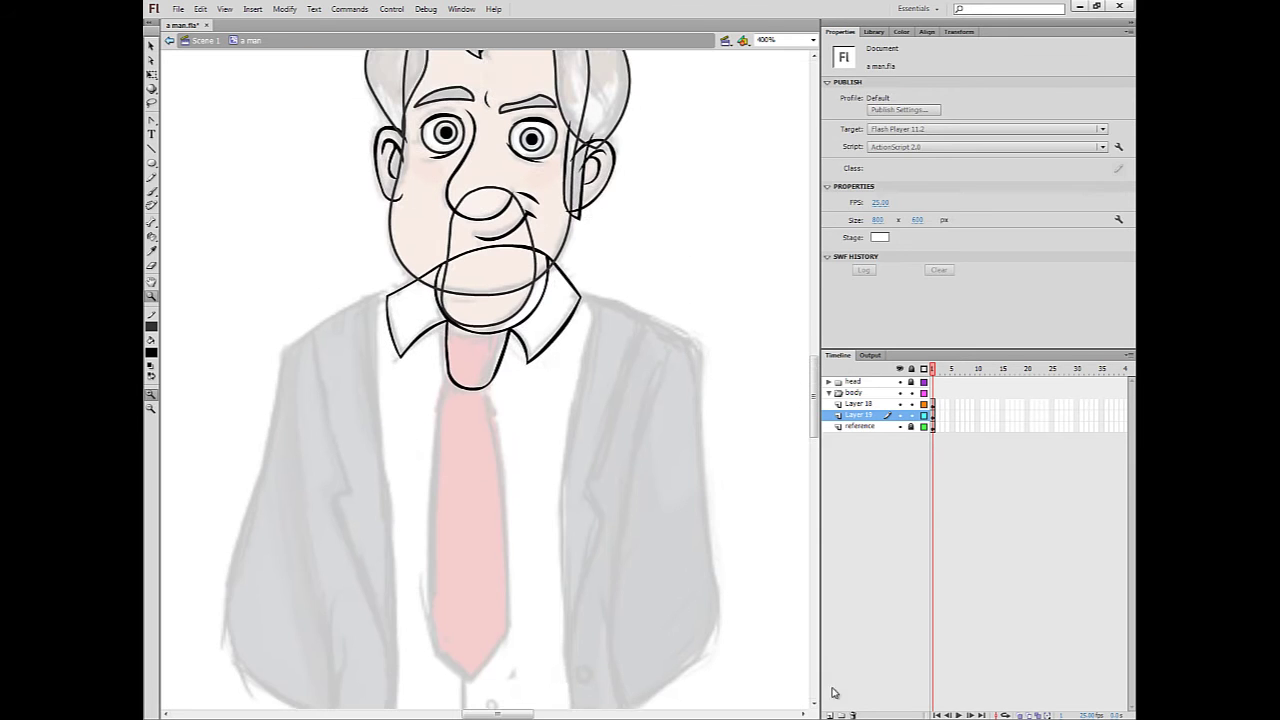
- Brush the long tie shape from the knot to its pointed tip on a new layer above the collar layer
{"action": "left_click", "coordinate": [829, 715]}
{"action": "key", "text": "b"}
{"action": "mouse_move", "coordinate": [443, 332]}
{"action": "left_mouse_down"}
{"action": "mouse_move", "coordinate": [463, 640]}
{"action": "mouse_move", "coordinate": [493, 602]}
{"action": "left_mouse_up"}
{"action": "left_click_drag", "start_coordinate": [443, 334], "coordinate": [506, 576]}
- Clean up the tie into a smoothed outline by filling it temporarily and deleting the black fill
{"action": "key", "text": "k"}
{"action": "left_click", "coordinate": [466, 500]}
{"action": "key", "text": "v"}
{"action": "left_click", "coordinate": [464, 490]}
{"action": "left_click", "coordinate": [152, 409]}
{"action": "left_click_drag", "start_coordinate": [460, 640], "coordinate": [461, 648]}
{"action": "left_click", "coordinate": [485, 400]}
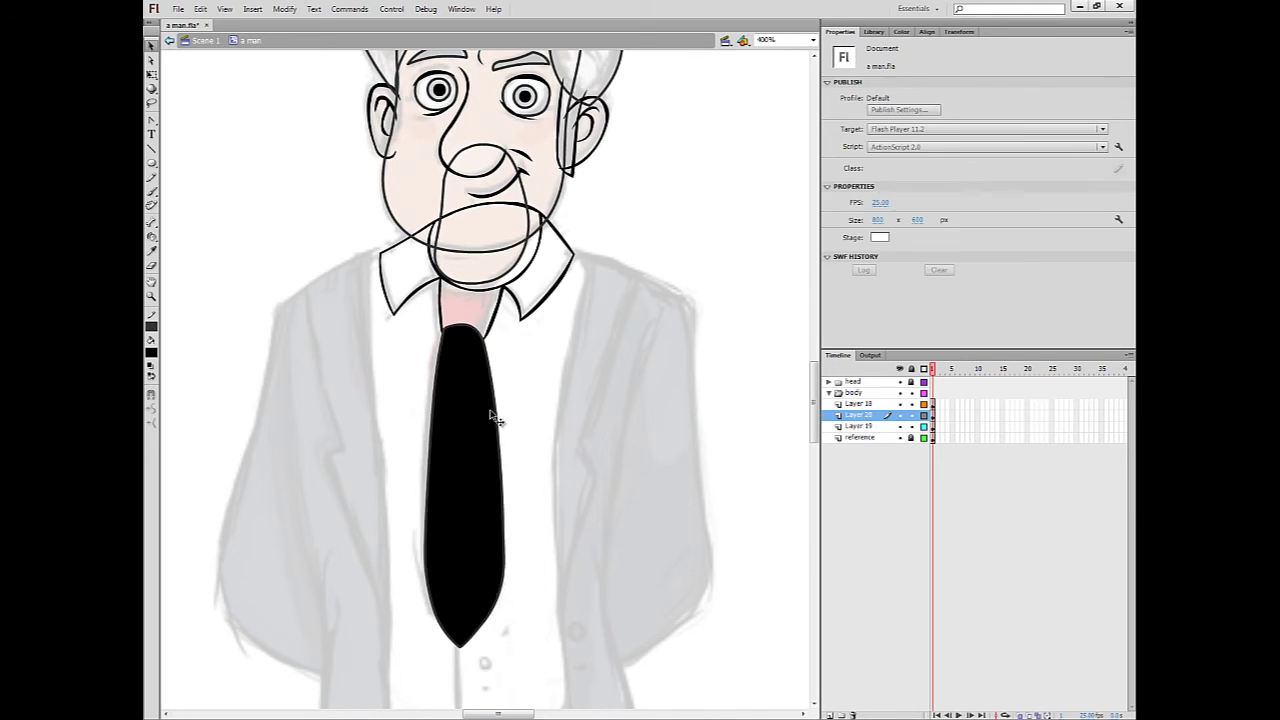
{"action": "key", "text": "Delete"}
{"action": "left_click", "coordinate": [505, 556]}
{"action": "left_click", "coordinate": [553, 556]}
{"action": "key", "text": "ctrl+minus"}
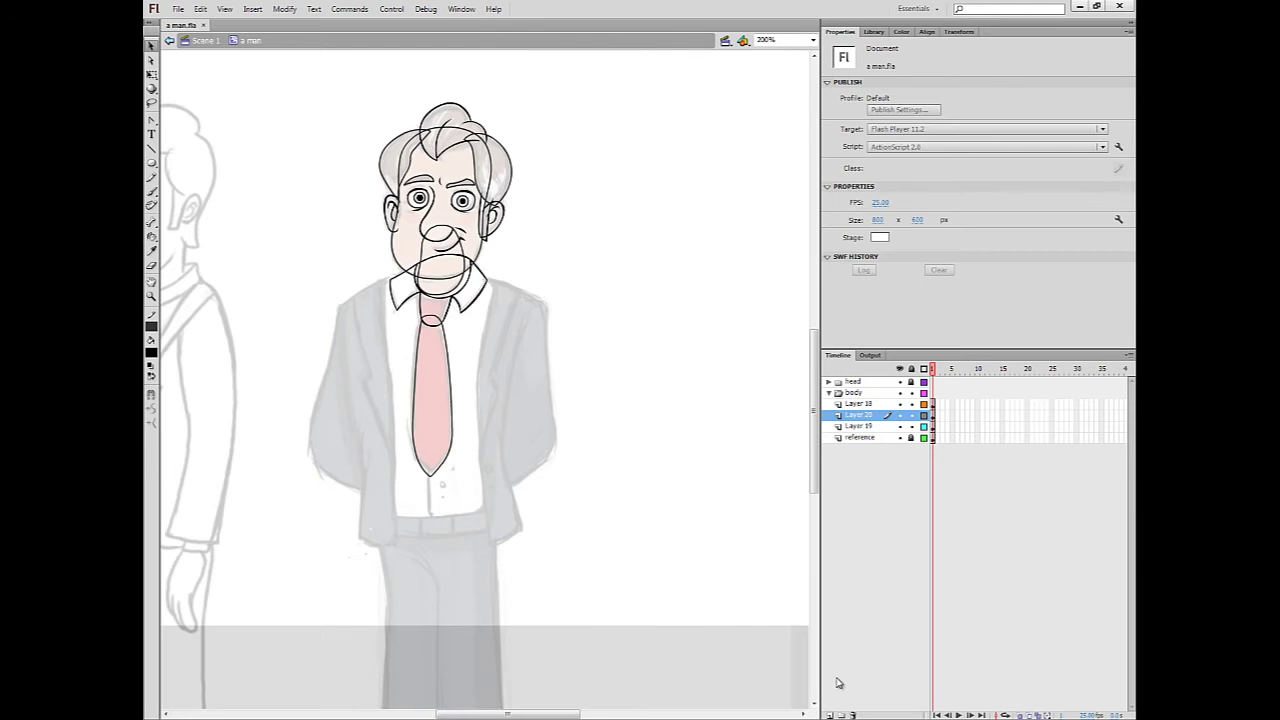
- On a new layer above the tie layer, brush the jacket's outer contour from the shoulders down to both lower hems
{"action": "left_click", "coordinate": [829, 715]}
{"action": "left_click", "coordinate": [394, 324], "text": "ctrl"}
{"action": "key", "text": "b"}
{"action": "mouse_move", "coordinate": [718, 304]}
{"action": "left_mouse_down"}
{"action": "mouse_move", "coordinate": [587, 280]}
{"action": "mouse_move", "coordinate": [409, 323]}
{"action": "left_mouse_up"}
{"action": "key", "text": "ctrl+z"}
{"action": "mouse_move", "coordinate": [471, 348]}
{"action": "left_mouse_down"}
{"action": "mouse_move", "coordinate": [330, 253]}
{"action": "mouse_move", "coordinate": [285, 525]}
{"action": "left_mouse_up"}
{"action": "mouse_move", "coordinate": [570, 207]}
{"action": "left_mouse_down"}
{"action": "mouse_move", "coordinate": [617, 232]}
{"action": "mouse_move", "coordinate": [558, 526]}
{"action": "left_mouse_up"}
{"action": "key", "text": "ctrl+z"}
{"action": "left_click_drag", "start_coordinate": [553, 495], "coordinate": [590, 681]}
{"action": "mouse_move", "coordinate": [279, 511]}
{"action": "left_mouse_down"}
{"action": "mouse_move", "coordinate": [309, 429]}
{"action": "mouse_move", "coordinate": [306, 630]}
{"action": "mouse_move", "coordinate": [370, 650]}
{"action": "left_mouse_up"}
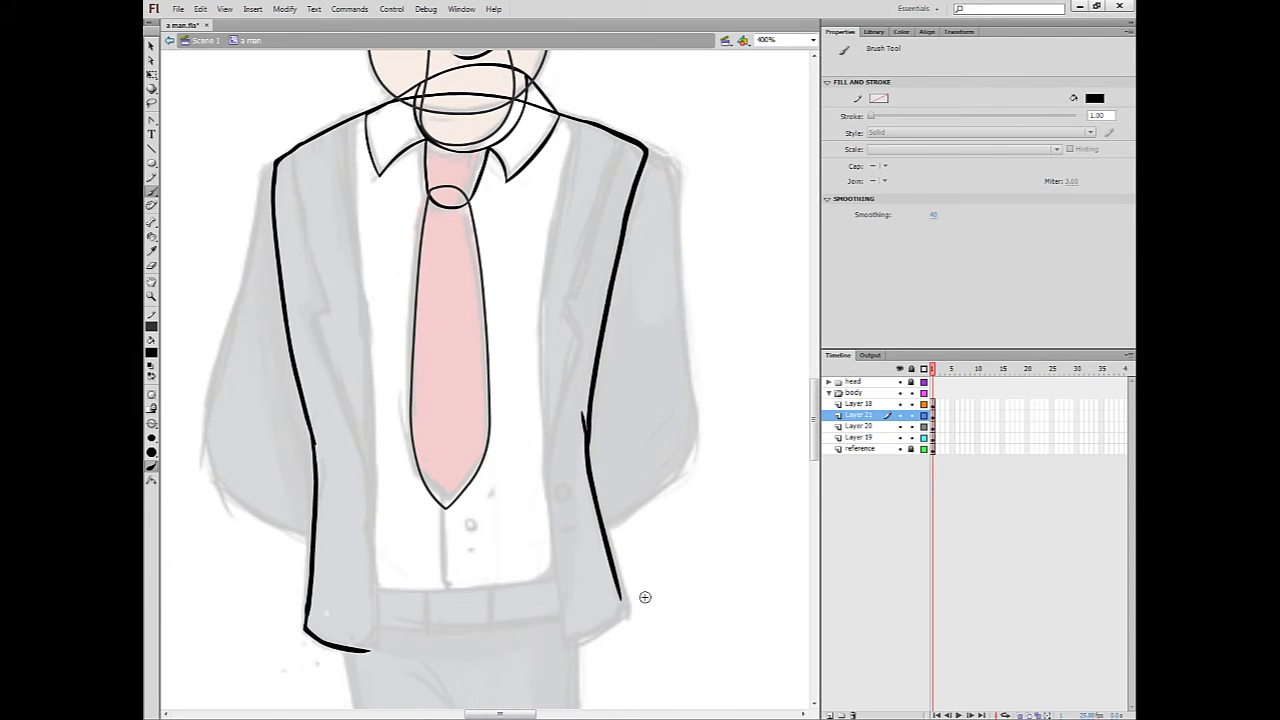
{"action": "left_click_drag", "start_coordinate": [620, 597], "coordinate": [566, 642]}
- Brush the jacket's two inner front edges and both notched lapels
{"action": "left_click_drag", "start_coordinate": [575, 122], "coordinate": [562, 632]}
{"action": "left_click_drag", "start_coordinate": [622, 140], "coordinate": [542, 505]}
{"action": "left_click_drag", "start_coordinate": [356, 118], "coordinate": [375, 648]}
{"action": "left_click_drag", "start_coordinate": [292, 150], "coordinate": [376, 492]}
- Brush the shirt's bottom edge and centre line, and add two round buttons below the tie
{"action": "left_click_drag", "start_coordinate": [379, 592], "coordinate": [546, 584]}
{"action": "left_click_drag", "start_coordinate": [453, 158], "coordinate": [447, 592]}
{"action": "left_click_drag", "start_coordinate": [462, 520], "coordinate": [454, 566]}
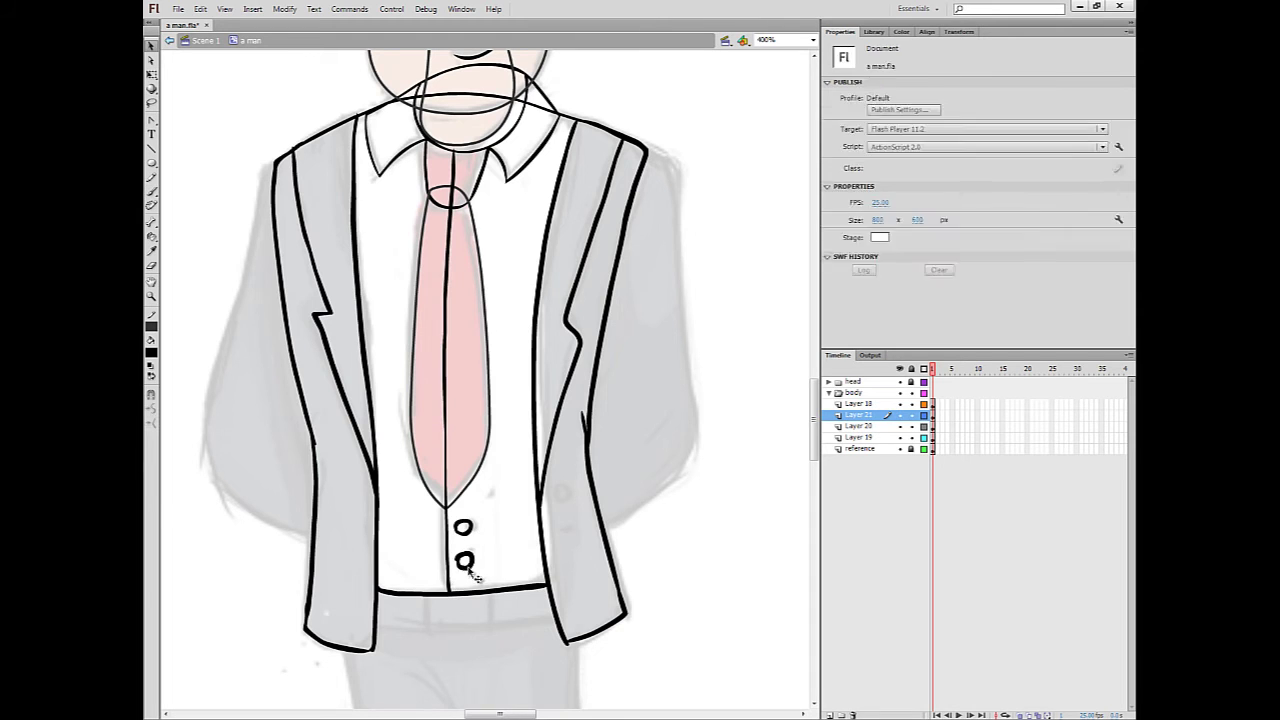
{"action": "key", "text": "v"}
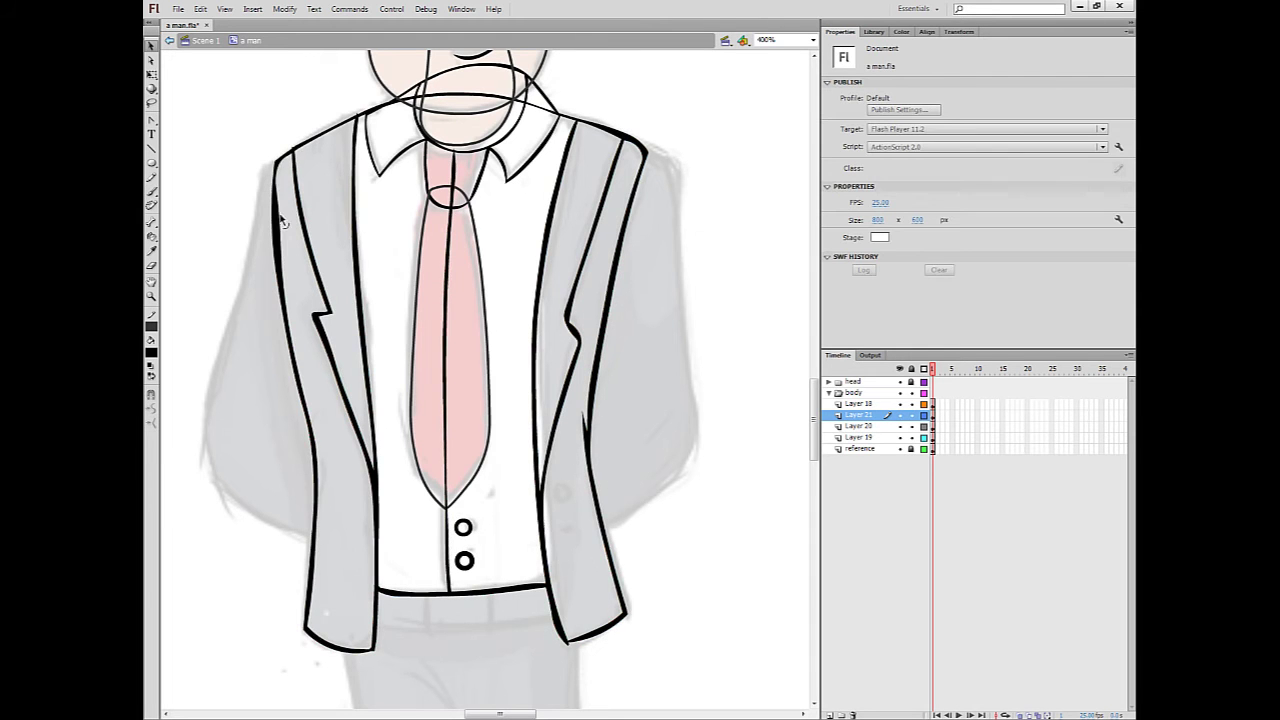
- Refine the jacket's shoulder lines and sharpen the corners of both lapel notches
{"action": "key", "text": "a"}
{"action": "key", "text": "v"}
{"action": "left_click_drag", "start_coordinate": [279, 178], "coordinate": [276, 186]}
{"action": "left_click_drag", "start_coordinate": [567, 325], "coordinate": [581, 341]}
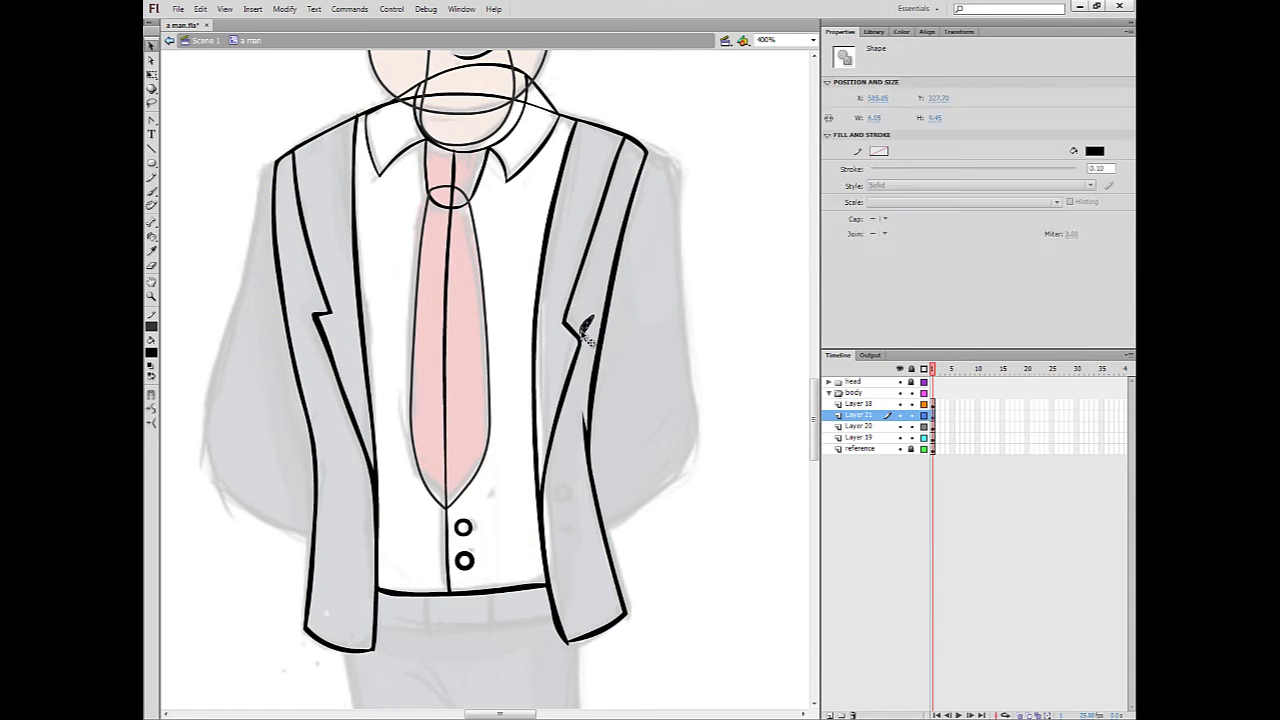
{"action": "left_click_drag", "start_coordinate": [331, 313], "coordinate": [314, 317]}
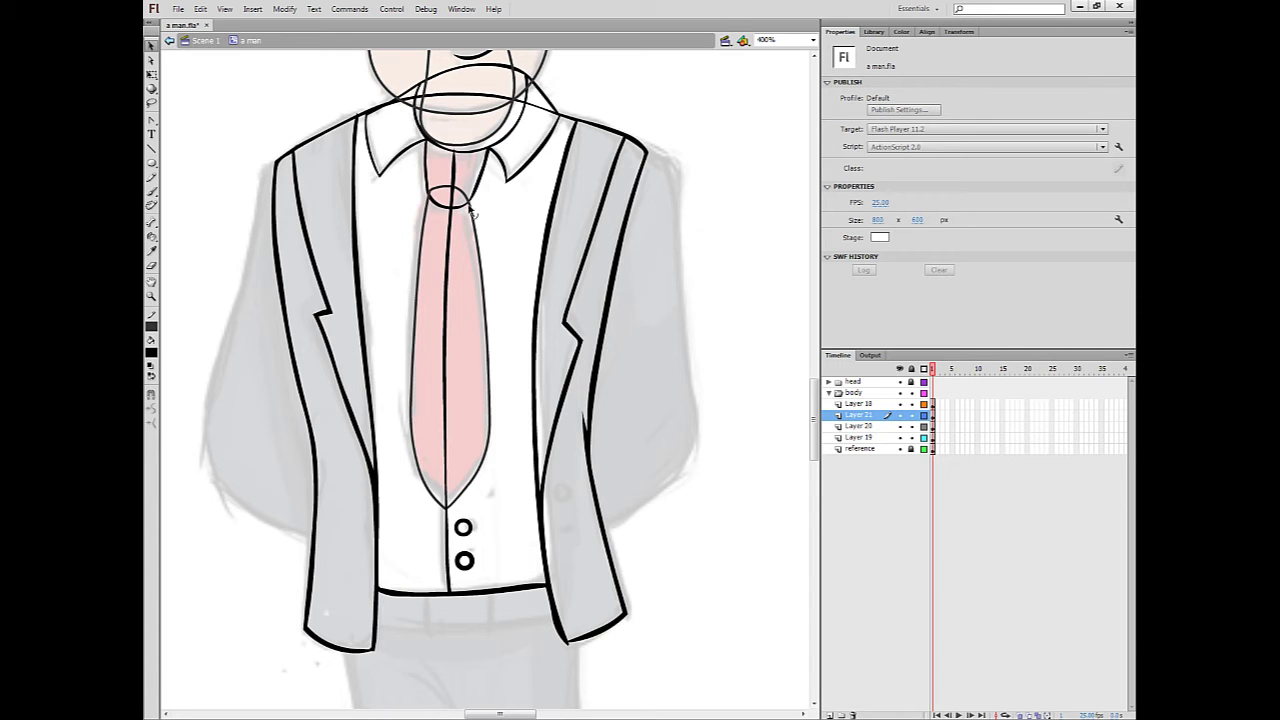
{"action": "left_click_drag", "start_coordinate": [363, 112], "coordinate": [365, 113]}
{"action": "left_click", "coordinate": [380, 96]}
{"action": "left_click_drag", "start_coordinate": [585, 120], "coordinate": [583, 119]}
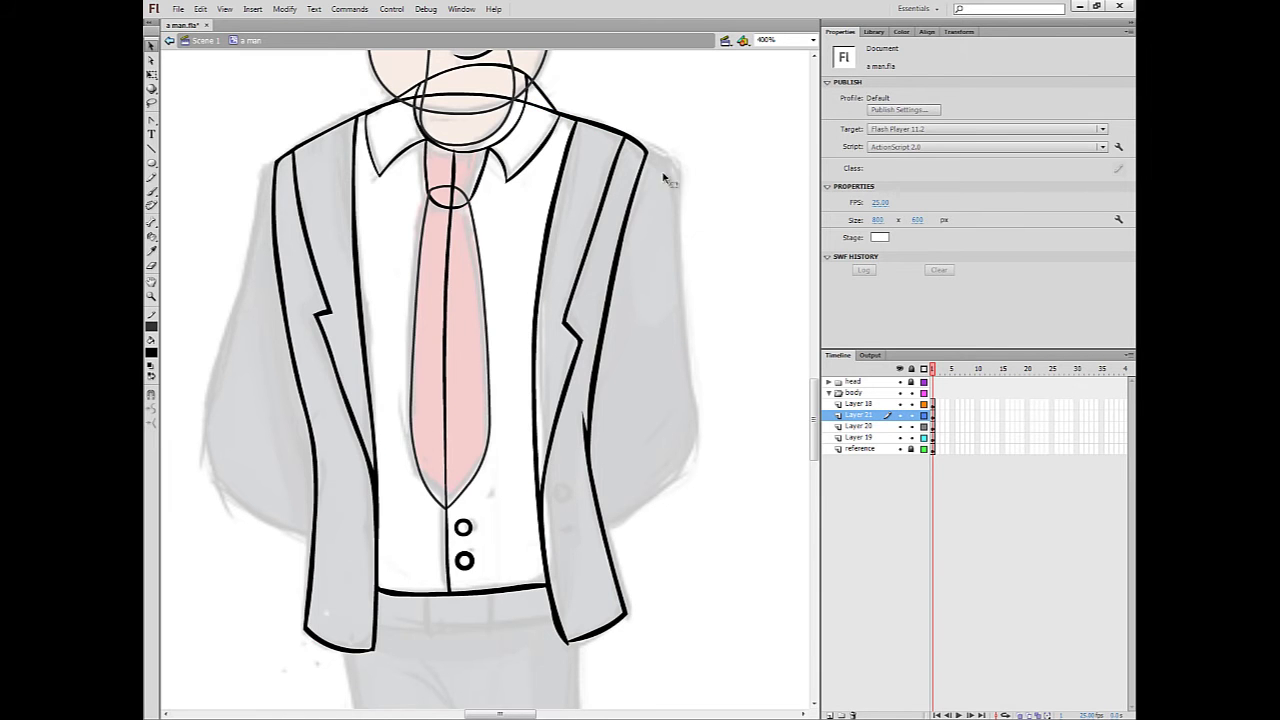
- Sharpen the inner bottom corners of both jacket fronts
{"action": "left_click_drag", "start_coordinate": [559, 636], "coordinate": [568, 647]}
{"action": "left_click", "coordinate": [567, 650]}
{"action": "left_click", "coordinate": [569, 651]}
{"action": "left_click", "coordinate": [564, 649]}
{"action": "left_click", "coordinate": [570, 648]}
{"action": "left_click", "coordinate": [572, 650]}
{"action": "left_click_drag", "start_coordinate": [375, 653], "coordinate": [375, 652]}
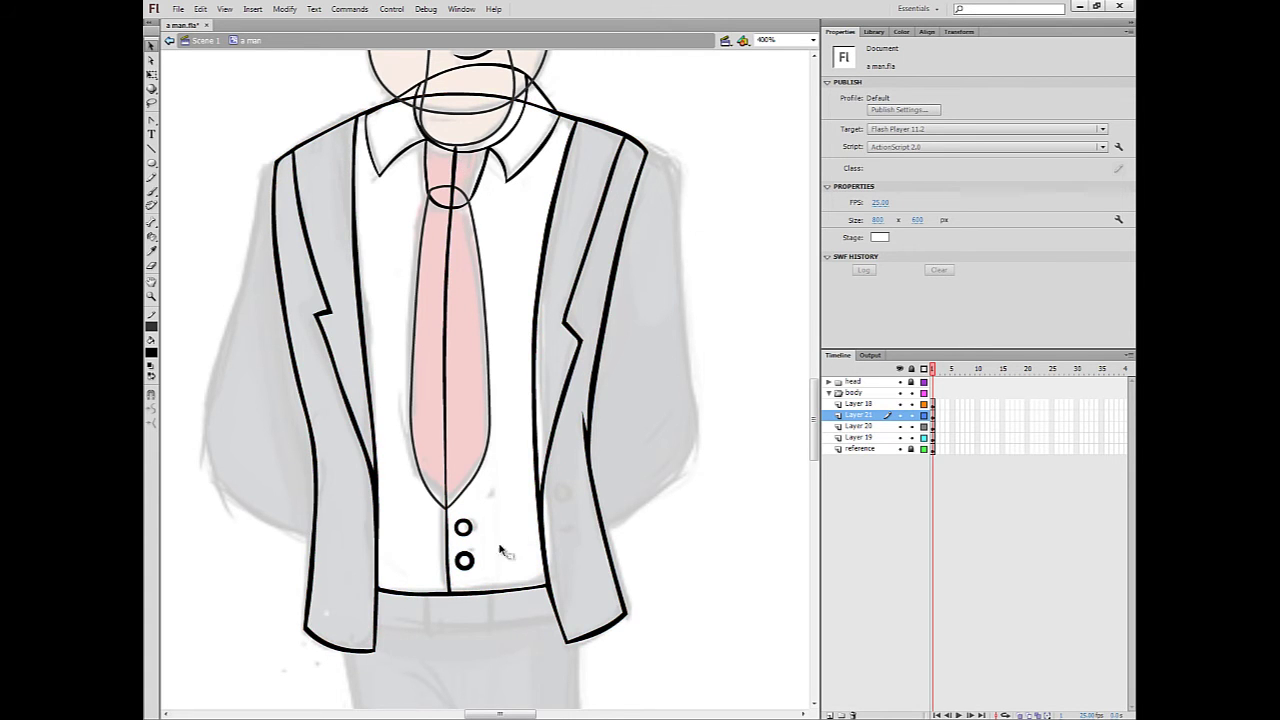
- Try the Expand Fill command on the lower shirt button's ring and undo it
{"action": "left_click", "coordinate": [468, 562]}
{"action": "left_click", "coordinate": [480, 569]}
{"action": "left_click", "coordinate": [468, 567]}
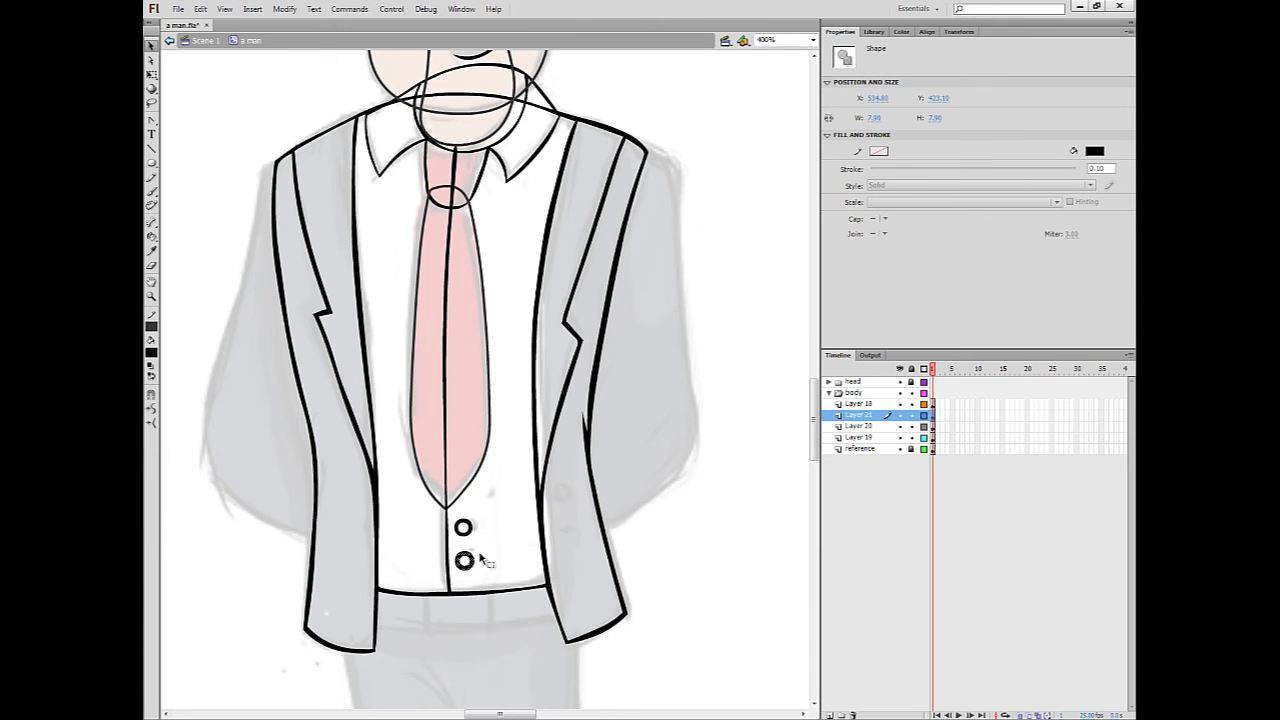
{"action": "left_click", "coordinate": [498, 625]}
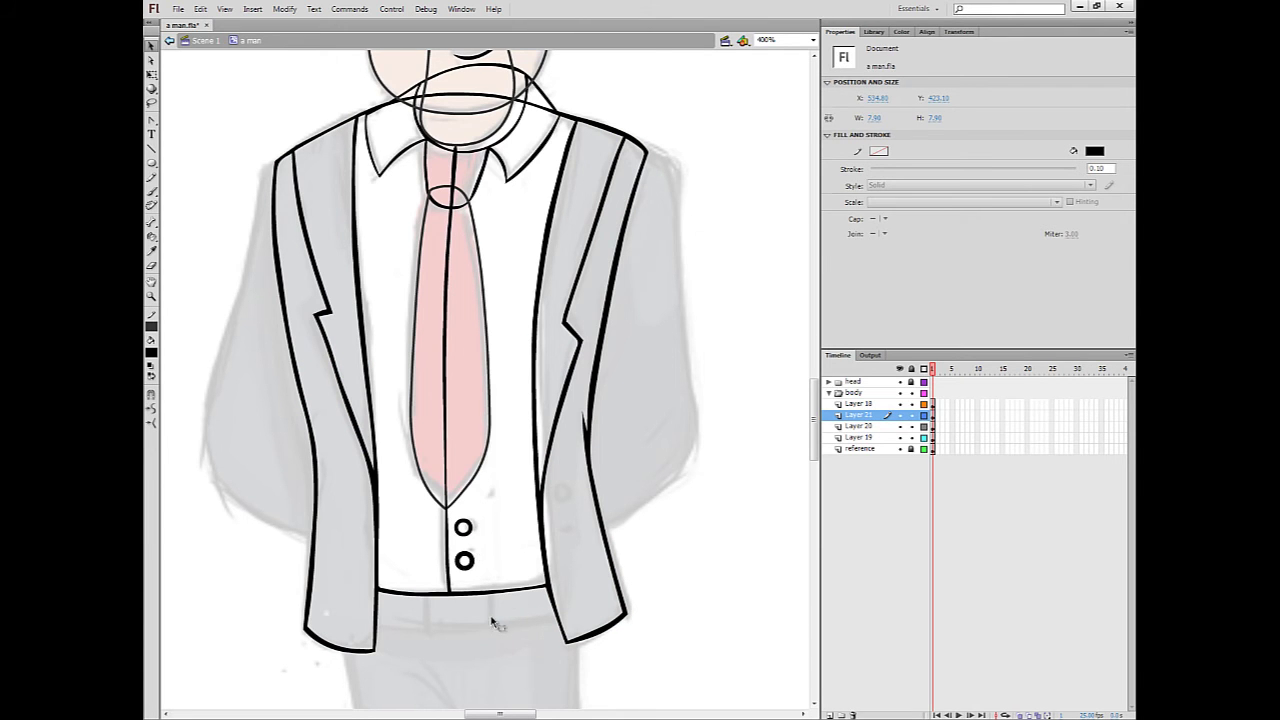
{"action": "left_click", "coordinate": [476, 566]}
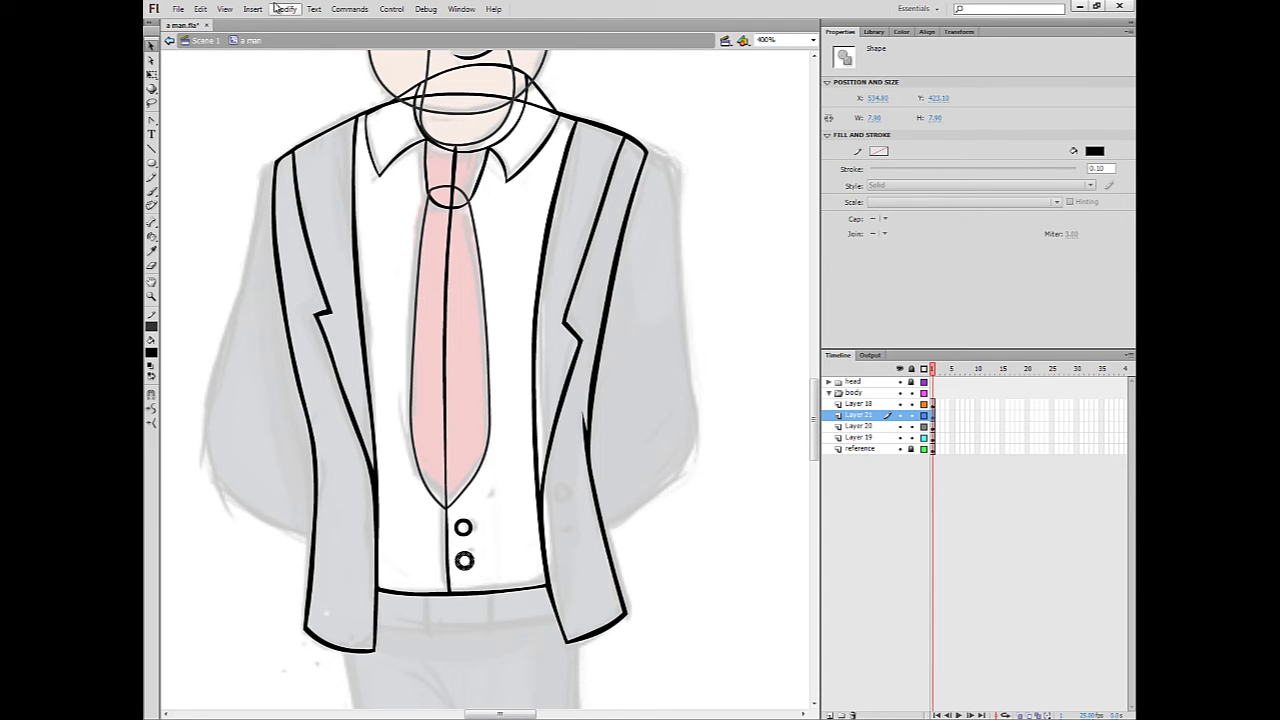
{"action": "left_click", "coordinate": [232, 11]}
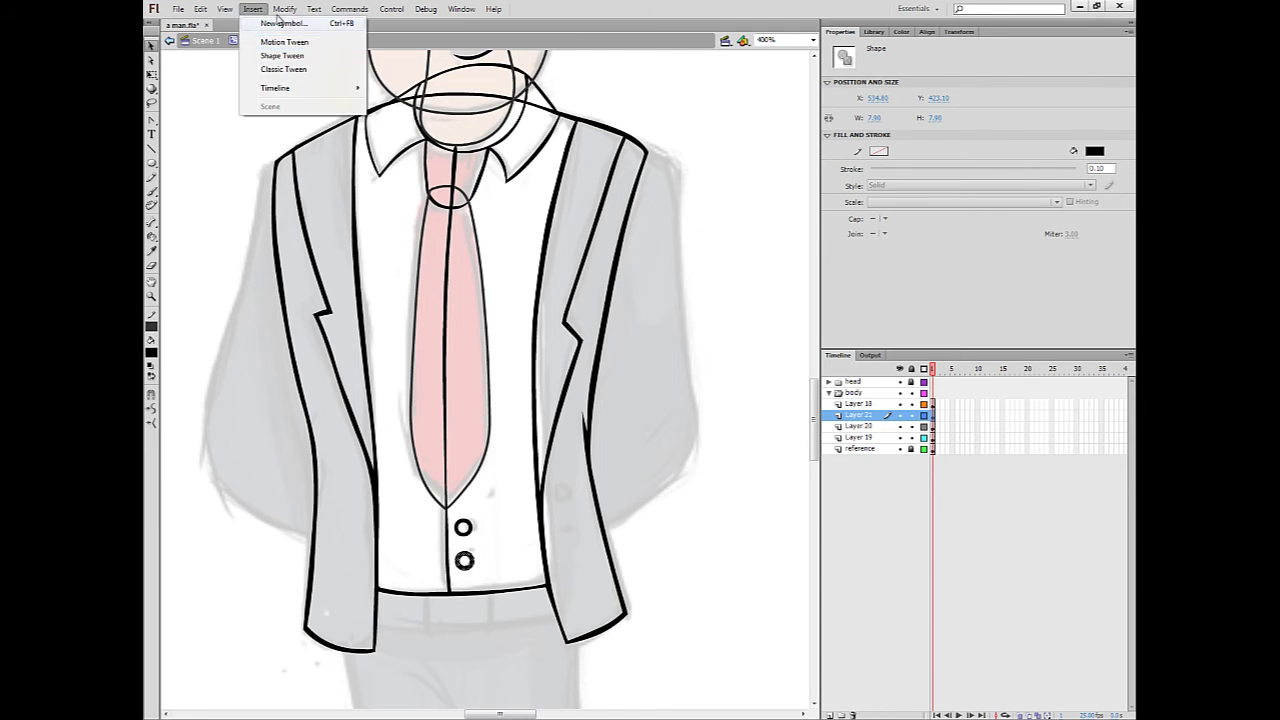
{"action": "mouse_move", "coordinate": [284, 10]}
{"action": "mouse_move", "coordinate": [400, 115]}
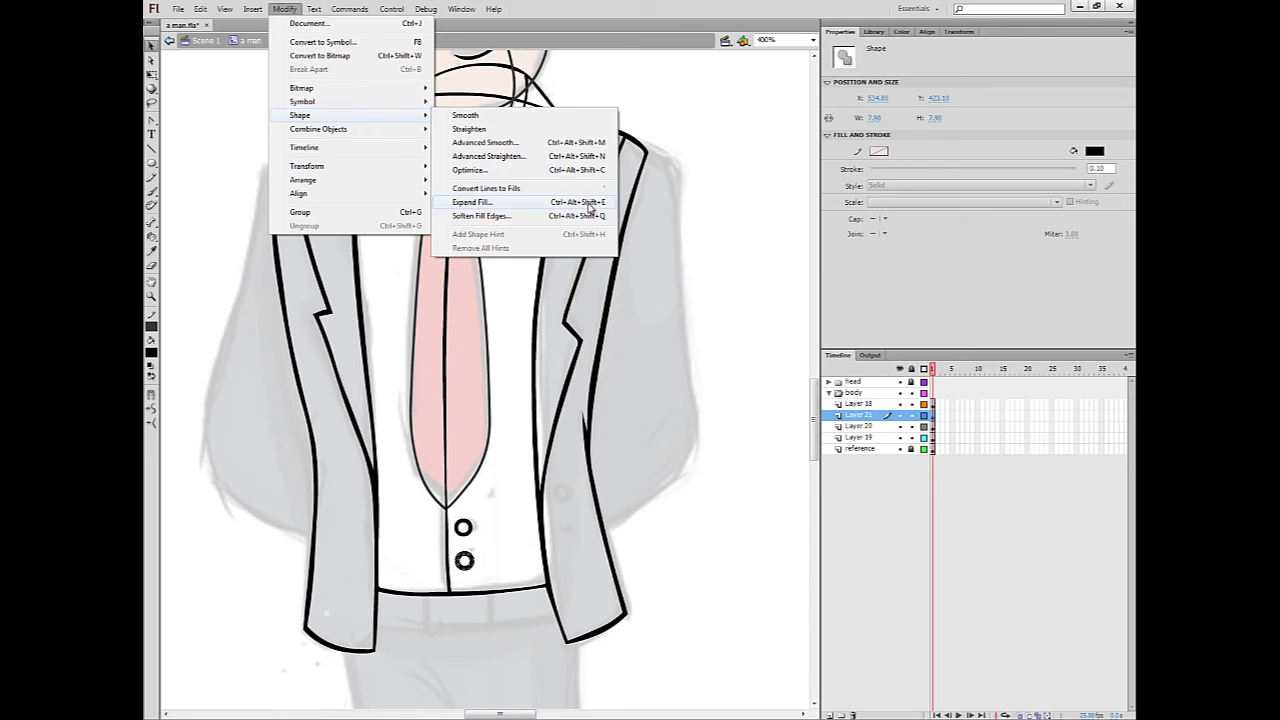
{"action": "left_click", "coordinate": [587, 205]}
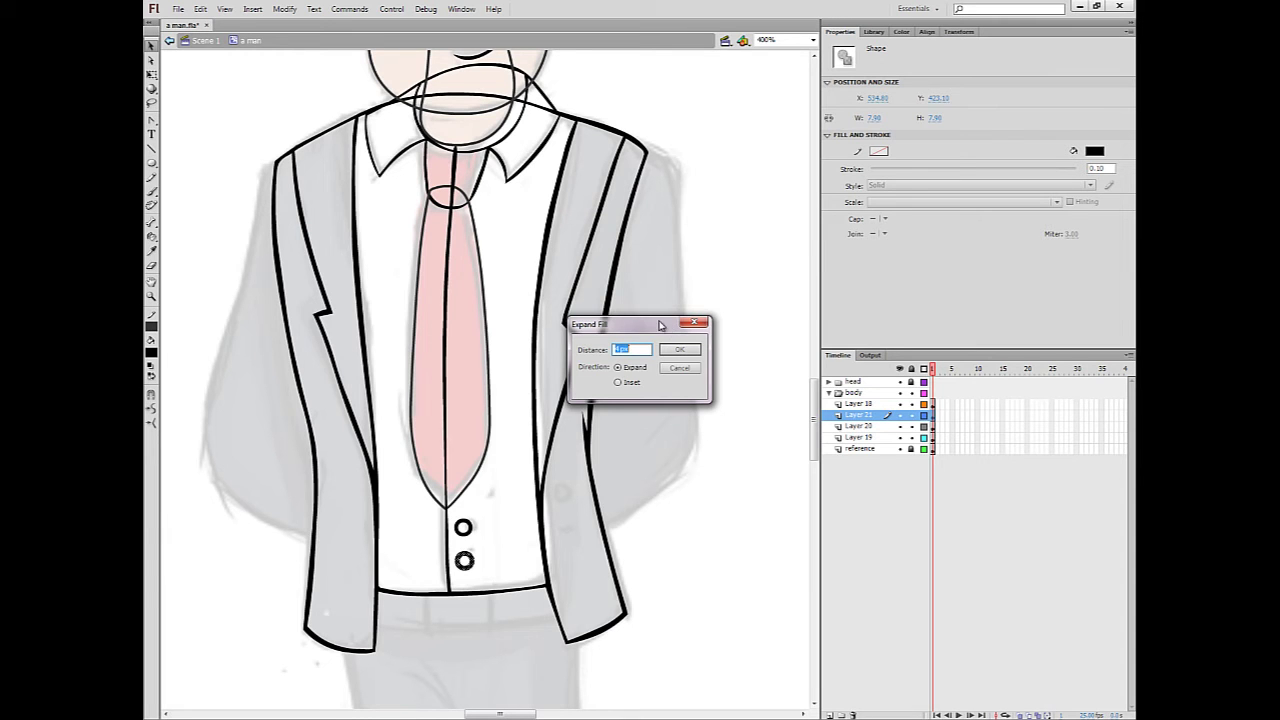
{"action": "left_click_drag", "start_coordinate": [665, 325], "coordinate": [680, 337]}
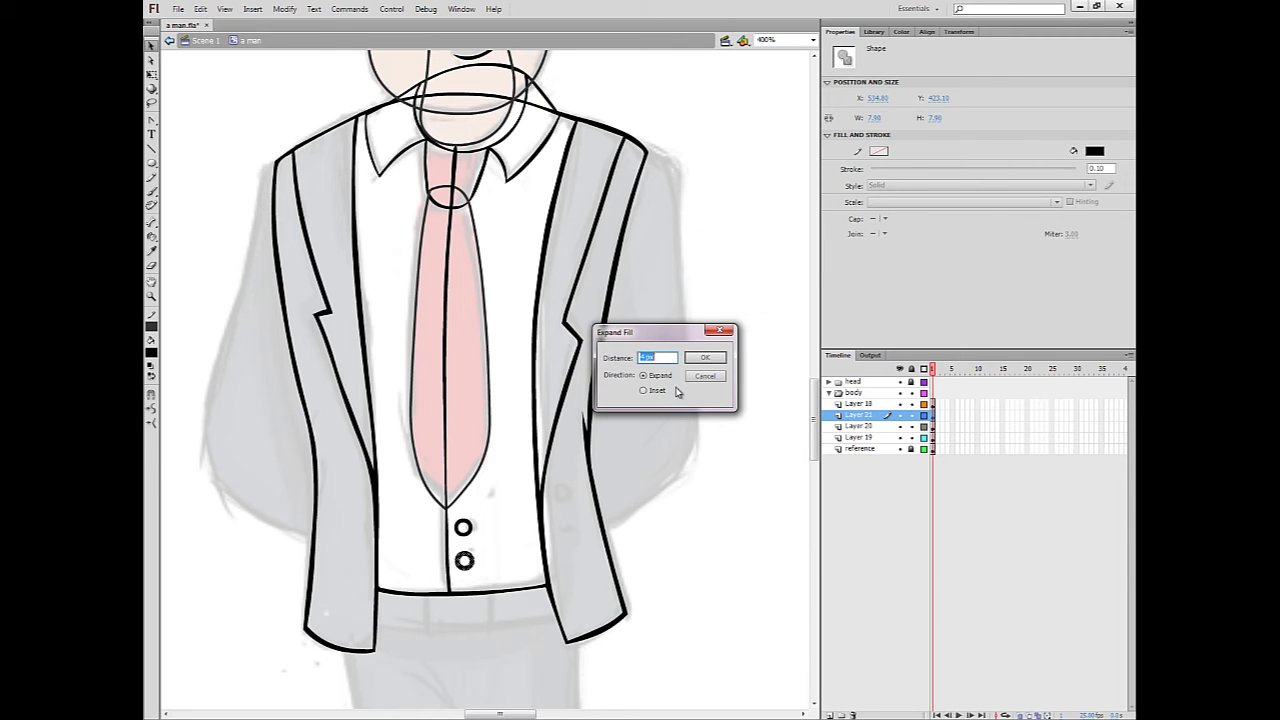
{"action": "left_click", "coordinate": [643, 391]}
{"action": "left_click_drag", "start_coordinate": [656, 358], "coordinate": [641, 359]}
{"action": "left_click", "coordinate": [709, 358]}
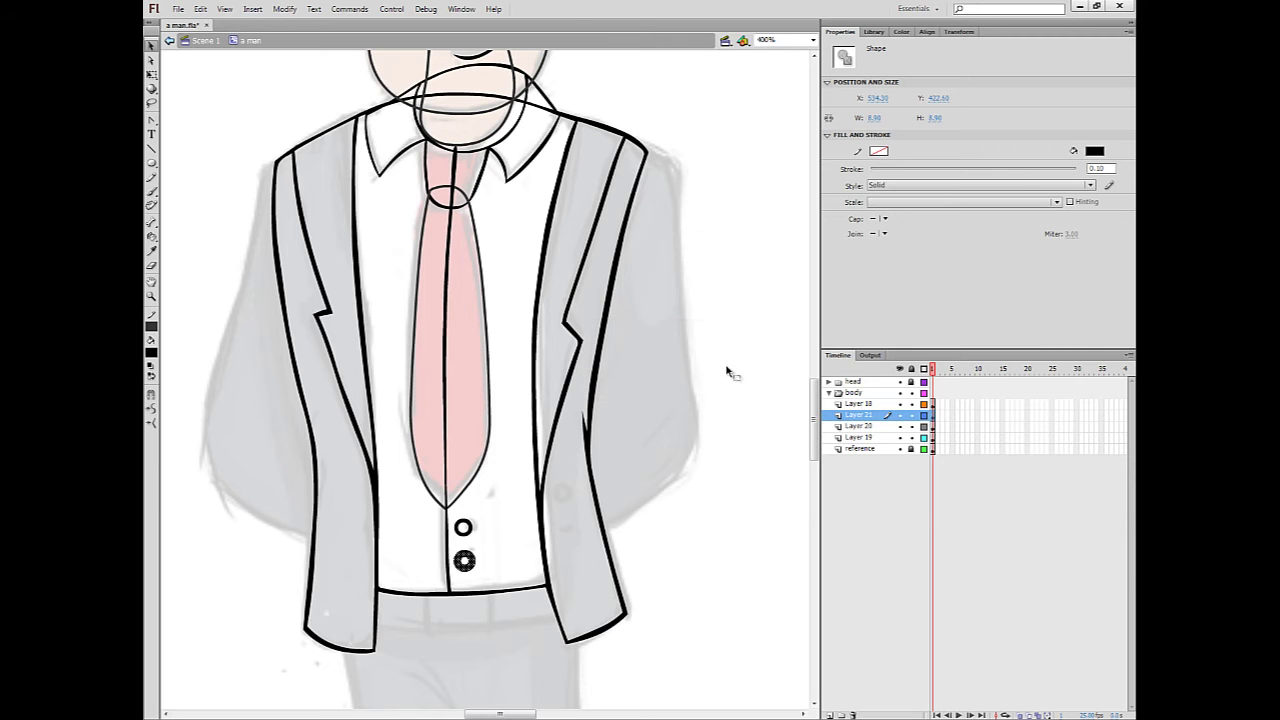
{"action": "key", "text": "ctrl+z"}
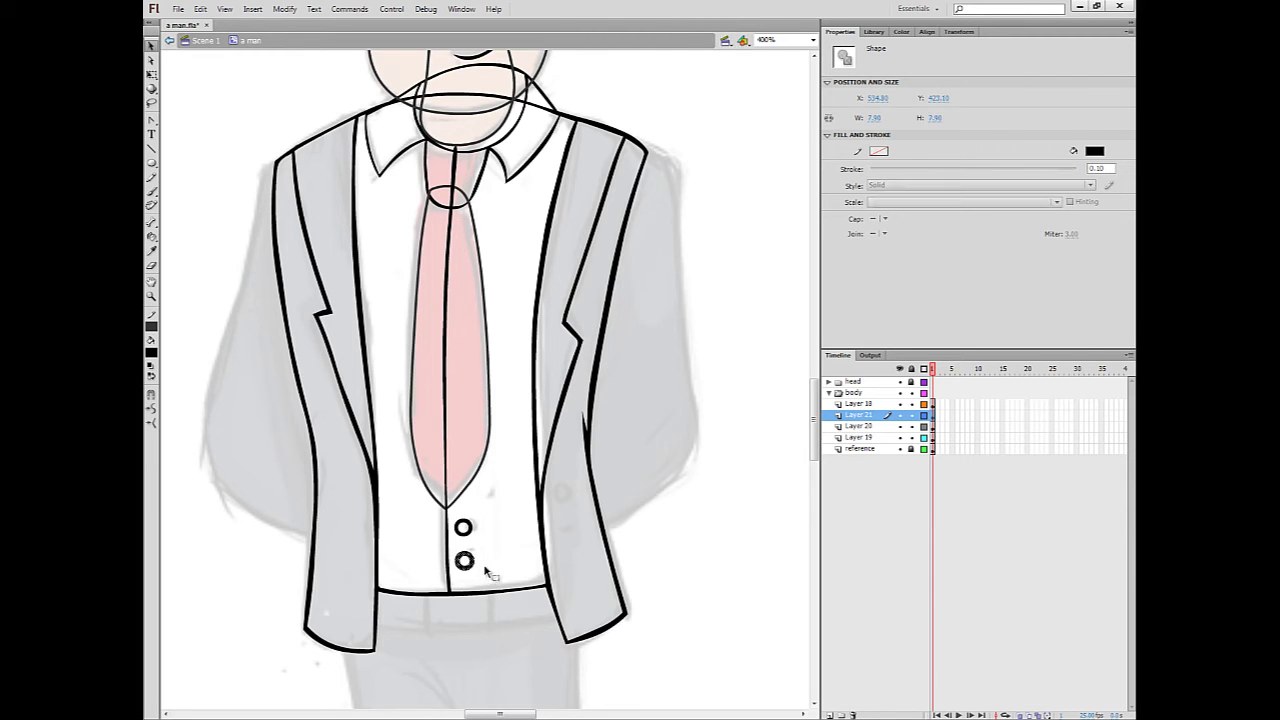
- Thin the rings of both shirt buttons with Expand Fill, insetting each by 1 px
{"action": "key", "text": "ctrl+shift+e"}
{"action": "left_click", "coordinate": [629, 381]}
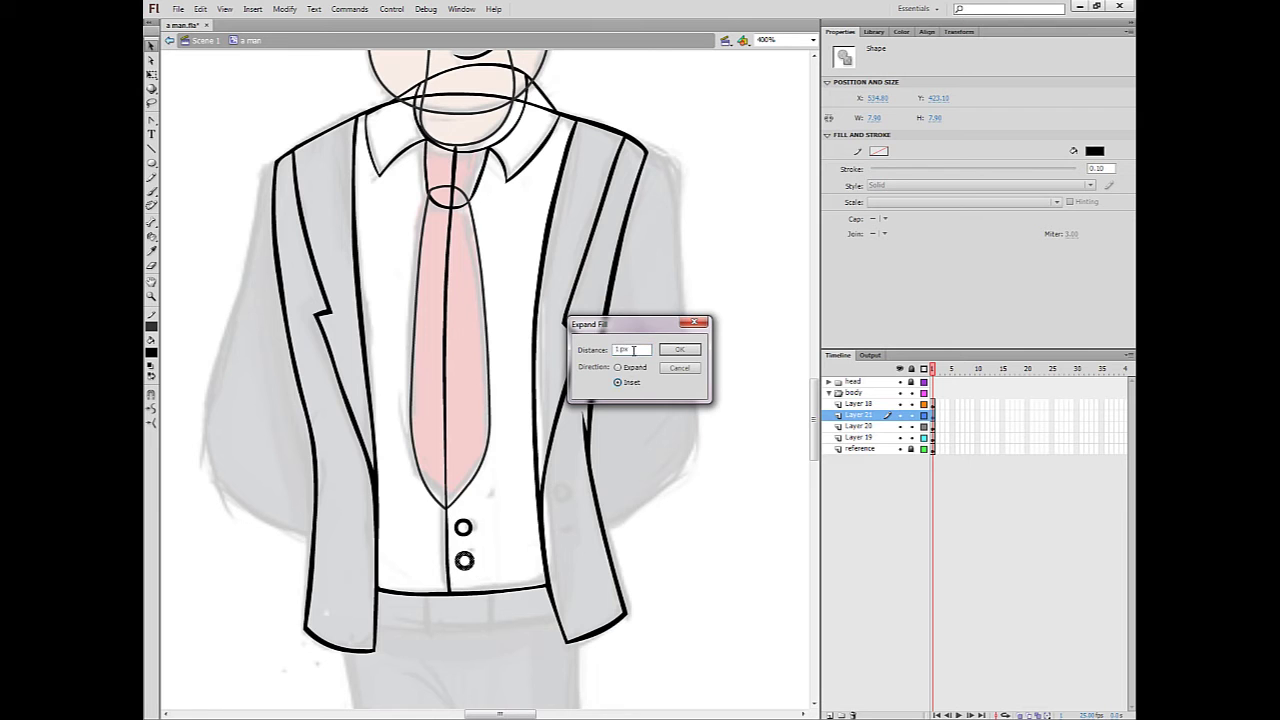
{"action": "left_click", "coordinate": [680, 350]}
{"action": "left_click", "coordinate": [643, 423]}
{"action": "left_click", "coordinate": [463, 528]}
{"action": "key", "text": "ctrl+shift+e"}
{"action": "left_click", "coordinate": [680, 350]}
{"action": "left_click", "coordinate": [714, 366]}
- Try to inset the upper shirt button's ring with Expand Fill and undo it
{"action": "key", "text": "z"}
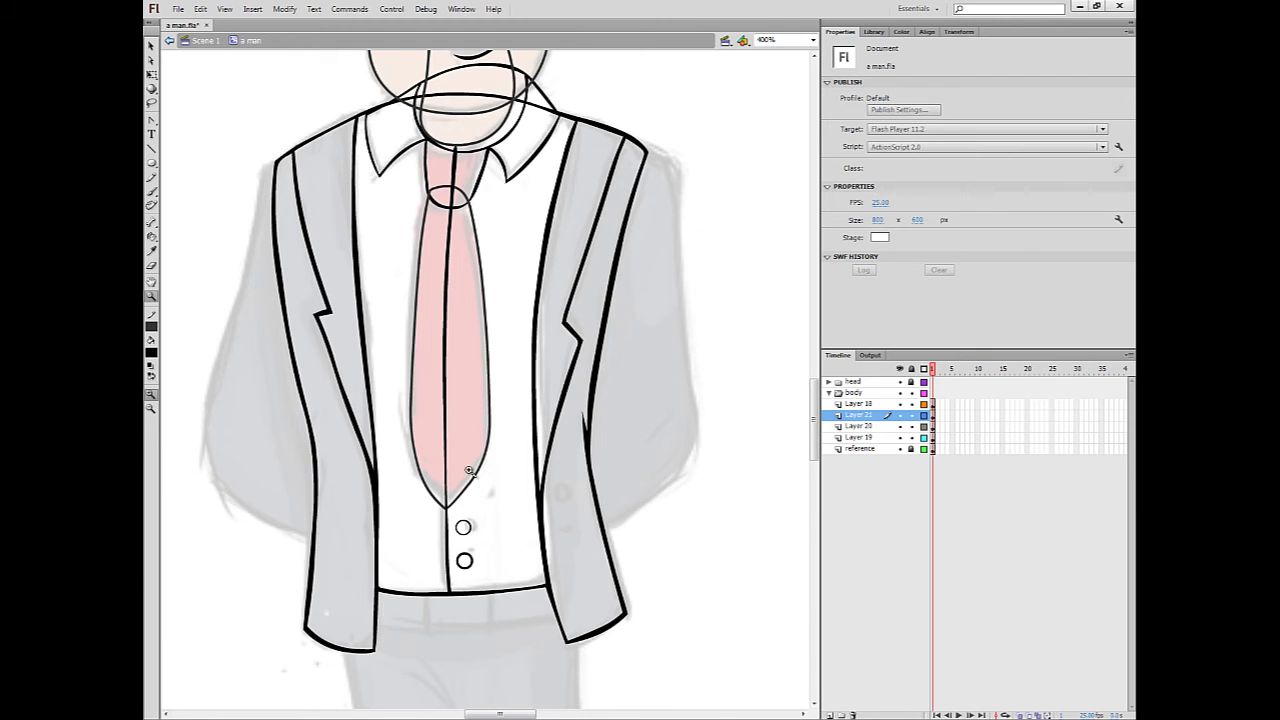
{"action": "left_click", "coordinate": [462, 503]}
{"action": "left_click", "coordinate": [506, 423]}
{"action": "key", "text": "v"}
{"action": "left_click", "coordinate": [490, 412]}
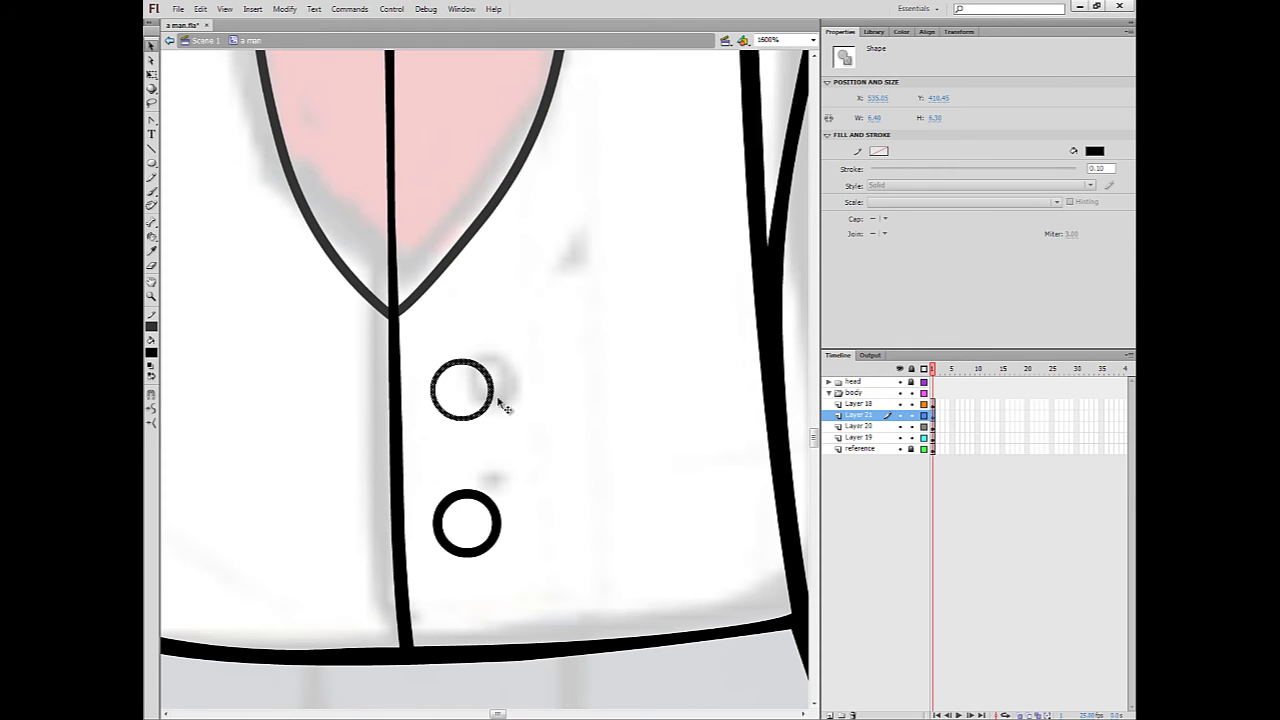
{"action": "left_click", "coordinate": [485, 385]}
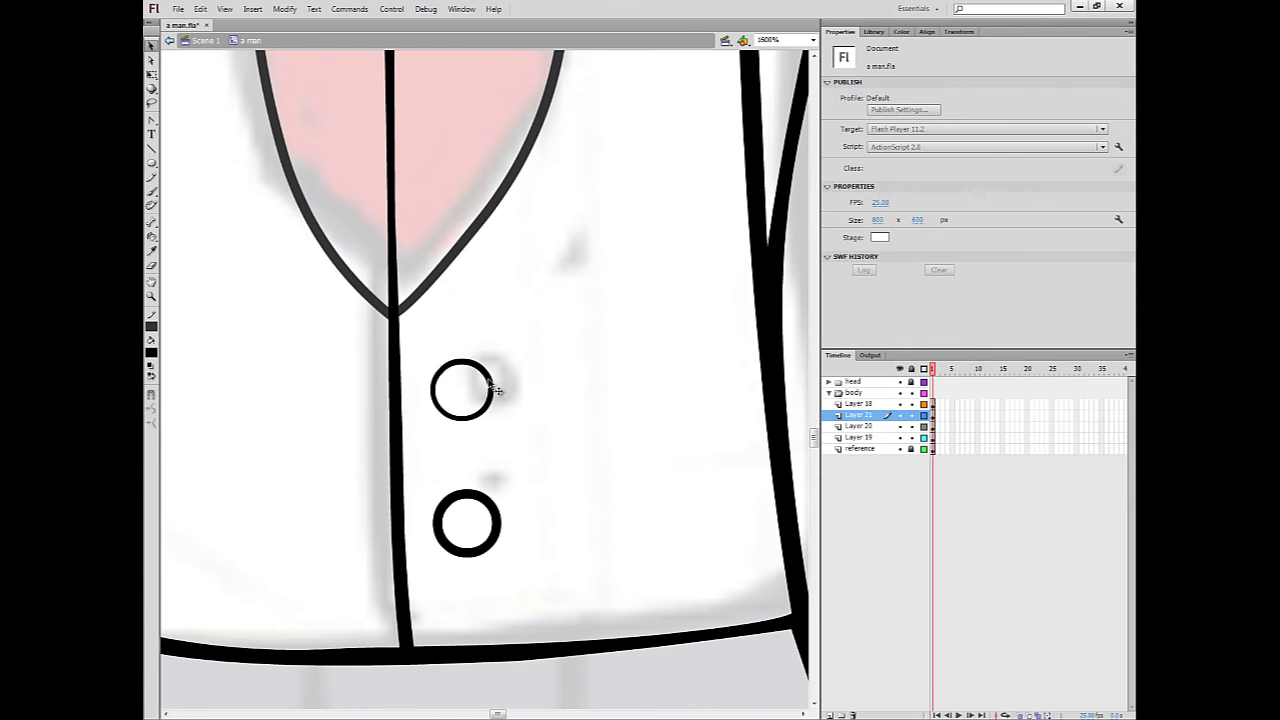
{"action": "left_click", "coordinate": [496, 389]}
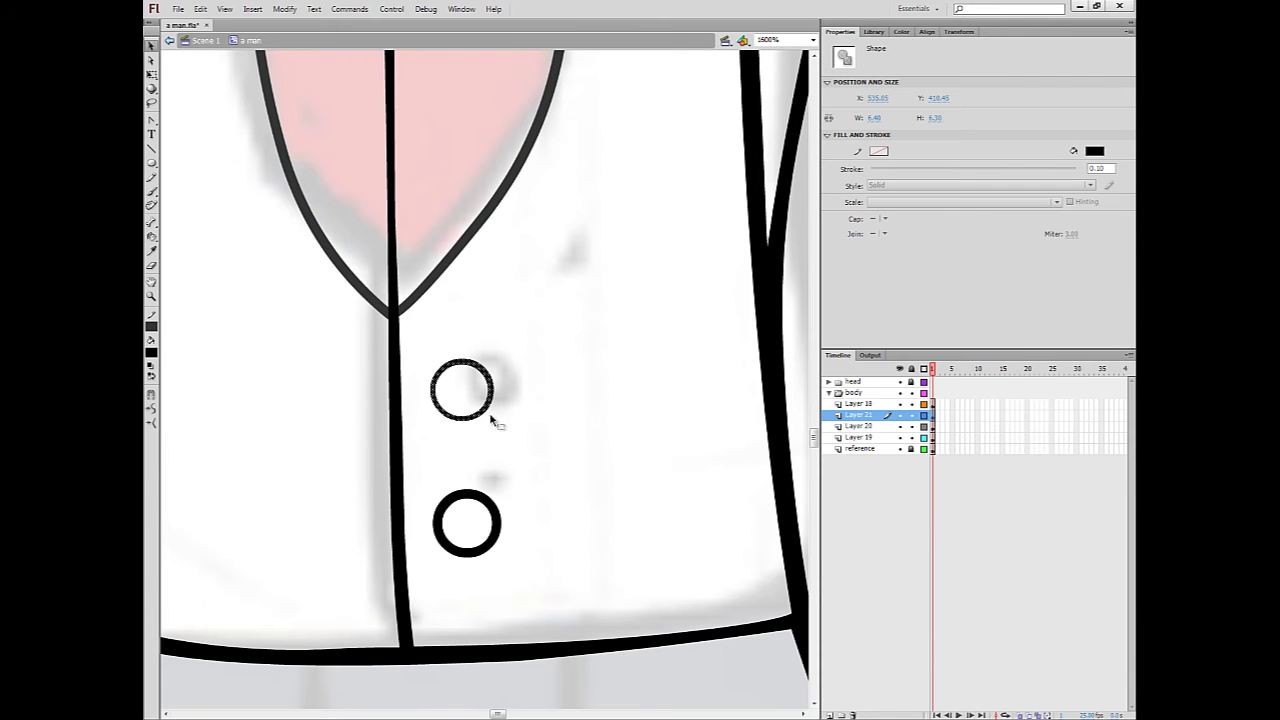
{"action": "key", "text": "ctrl+shift+e"}
{"action": "left_click", "coordinate": [682, 350]}
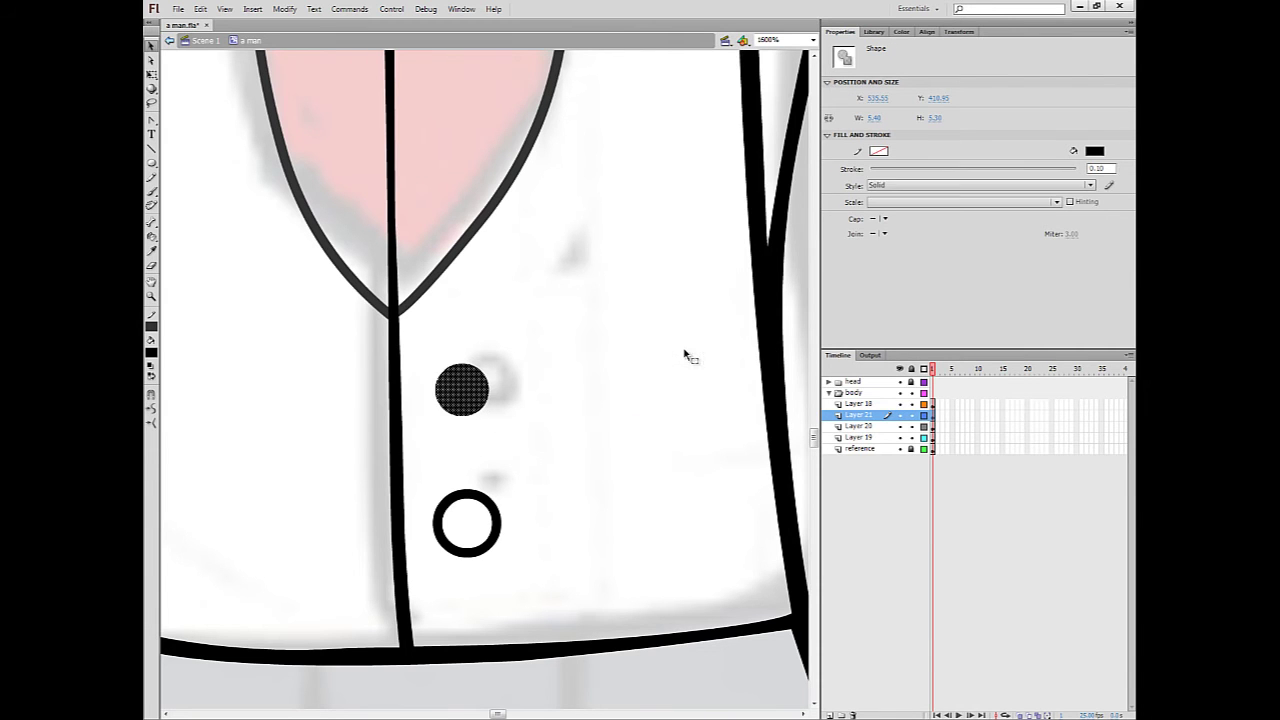
{"action": "key", "text": "ctrl+z"}
- Try Expand Fill in the Expand direction on the upper shirt button's ring and undo it
{"action": "key", "text": "ctrl+shift+e"}
{"action": "left_click", "coordinate": [640, 372]}
{"action": "left_click", "coordinate": [682, 350]}
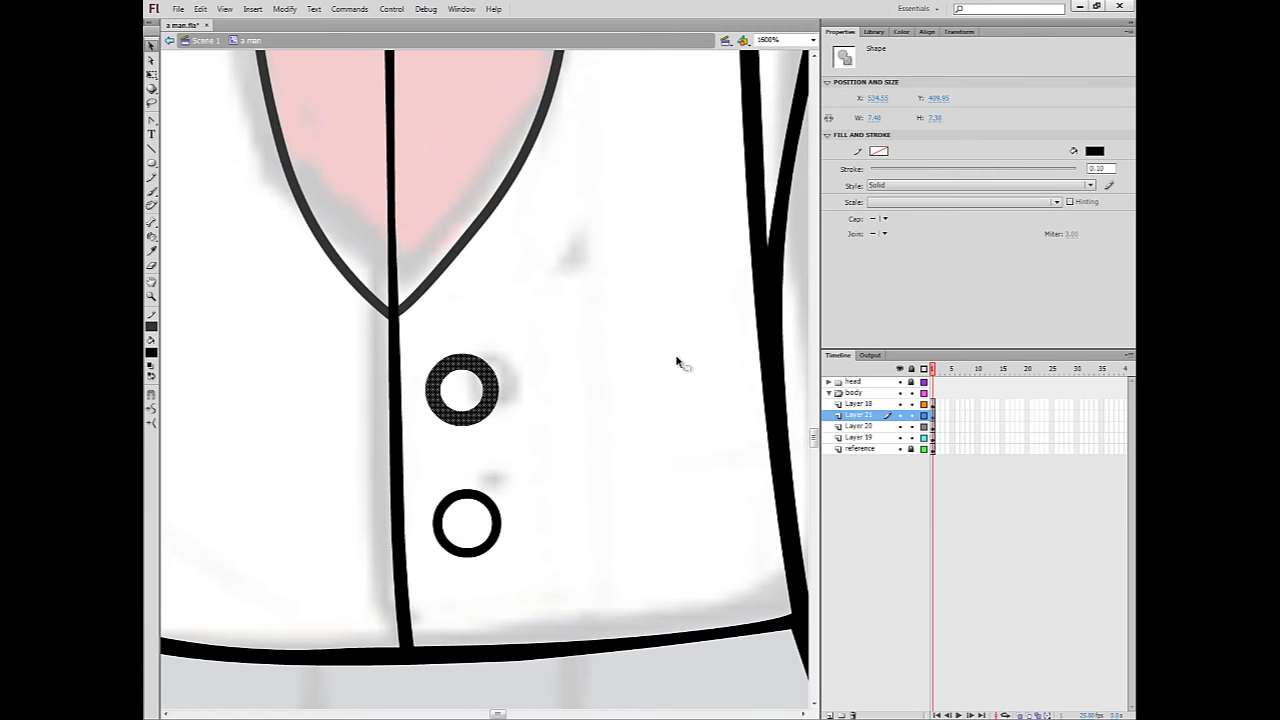
{"action": "key", "text": "ctrl+z"}
{"action": "left_click", "coordinate": [615, 441]}
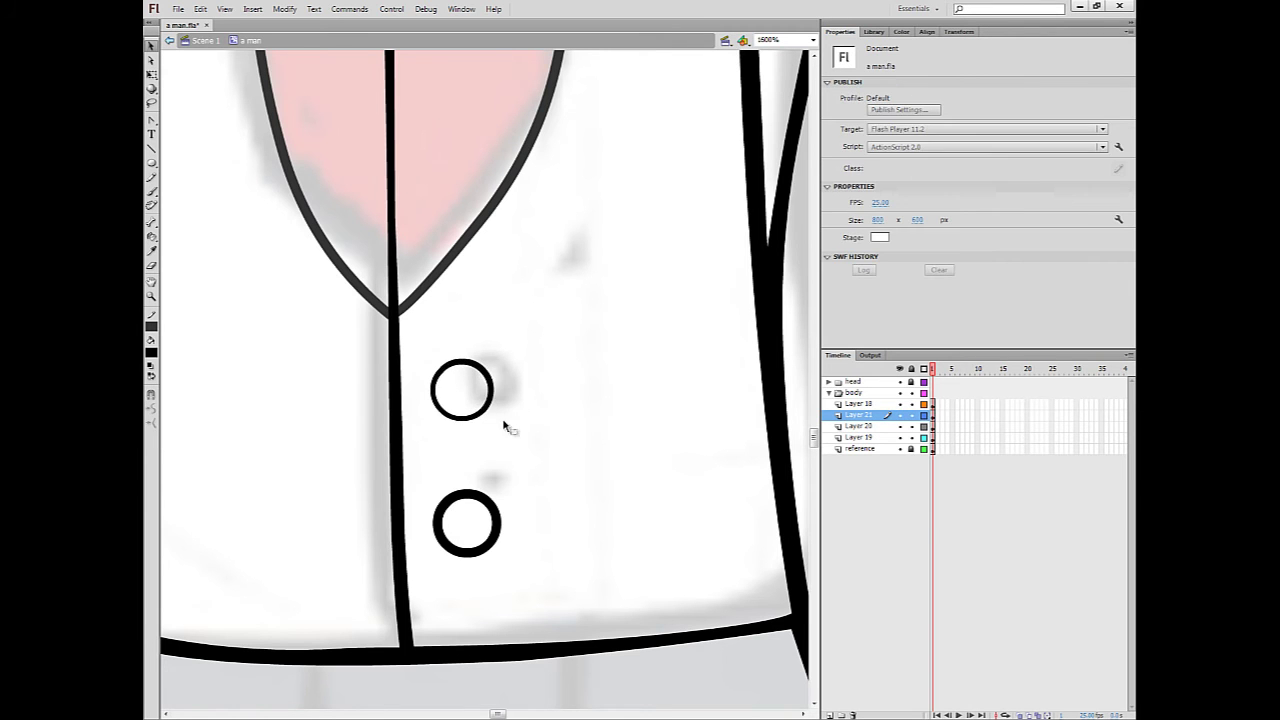
- Delete the upper shirt button's ring
{"action": "key", "text": "z"}
{"action": "left_click", "coordinate": [517, 450], "text": "alt"}
{"action": "left_click", "coordinate": [519, 451], "text": "alt"}
{"action": "left_click_drag", "start_coordinate": [493, 443], "coordinate": [508, 584]}
{"action": "left_click", "coordinate": [466, 377]}
{"action": "key", "text": "v"}
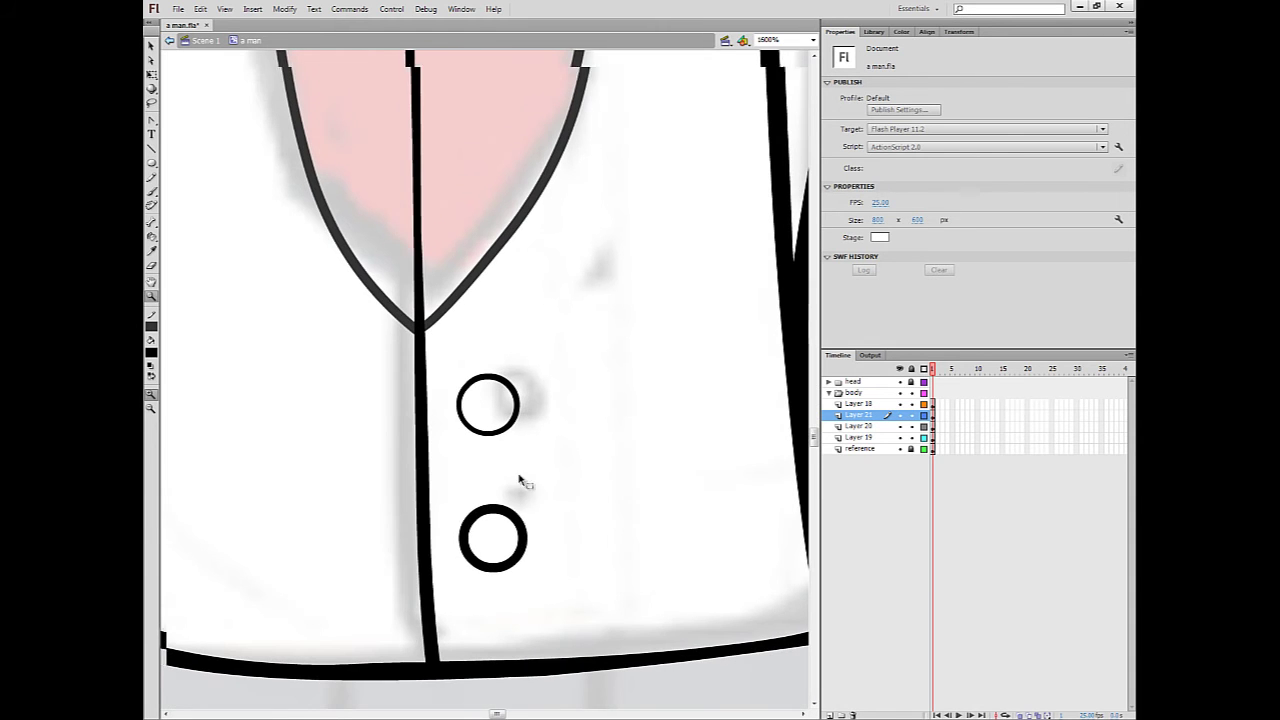
{"action": "left_click", "coordinate": [514, 418]}
{"action": "left_click", "coordinate": [515, 516]}
{"action": "left_click", "coordinate": [510, 426]}
{"action": "left_click", "coordinate": [522, 530]}
{"action": "left_click", "coordinate": [517, 425]}
{"action": "key", "text": "Delete"}
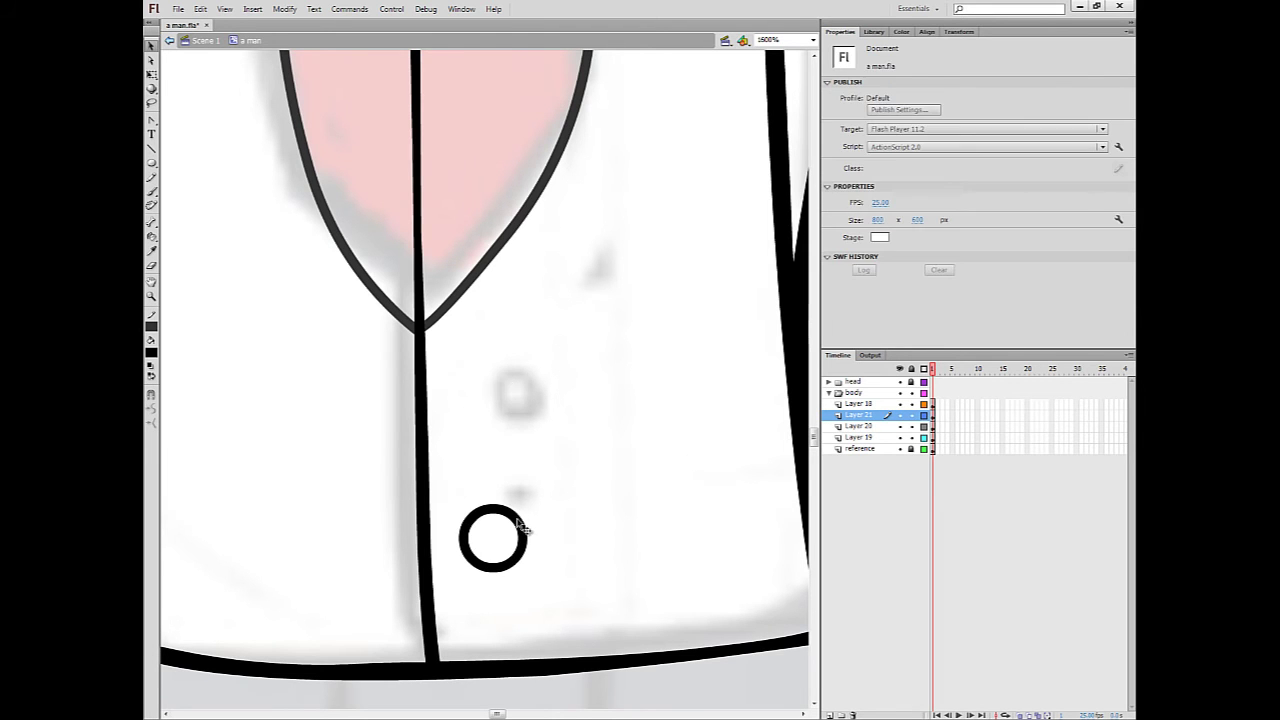
- Place a copy of the lower shirt button's ring above it as the new upper button
{"action": "left_click", "coordinate": [526, 531]}
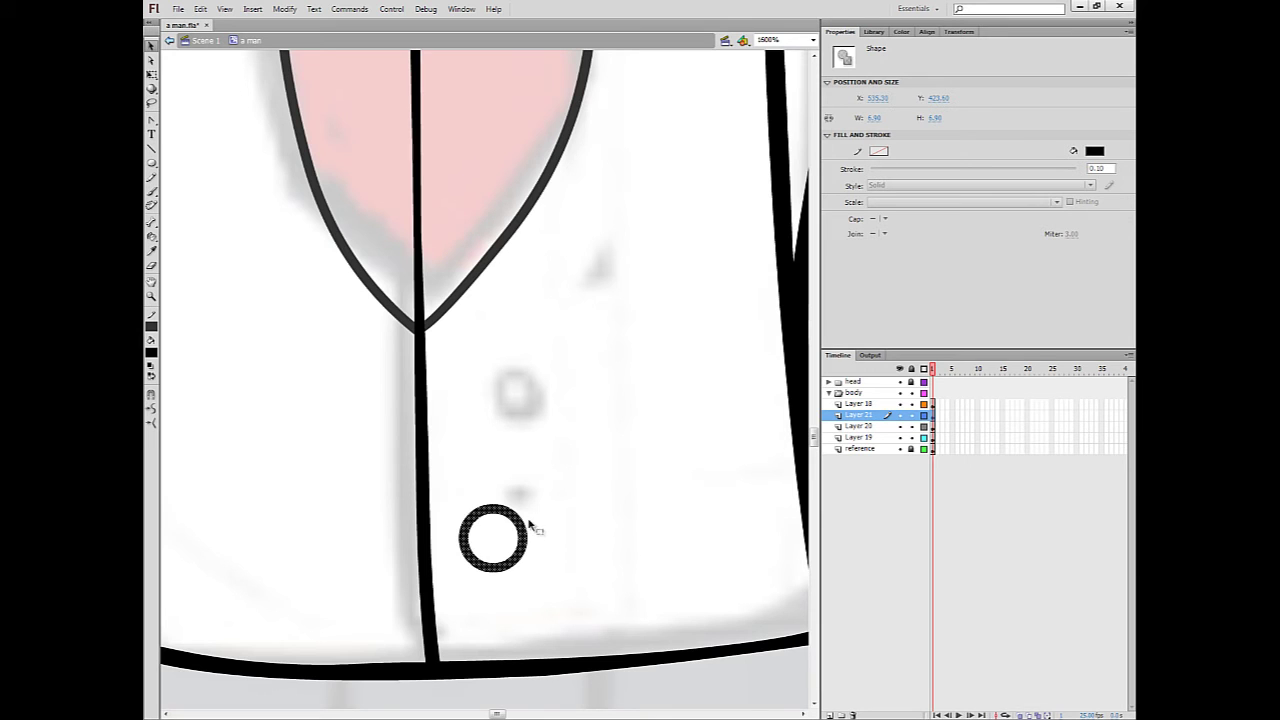
{"action": "left_click_drag", "start_coordinate": [532, 534], "coordinate": [522, 418]}
{"action": "left_click", "coordinate": [541, 429]}
{"action": "key", "text": "z"}
{"action": "left_click", "coordinate": [543, 470], "text": "alt"}
{"action": "left_click", "coordinate": [546, 486], "text": "alt"}
{"action": "left_click", "coordinate": [547, 494], "text": "alt"}
{"action": "scroll", "coordinate": [545, 494], "scroll_direction": "up", "scroll_amount": 5}
{"action": "key", "text": "v"}
{"action": "key", "text": "z"}
{"action": "left_click", "coordinate": [520, 406]}
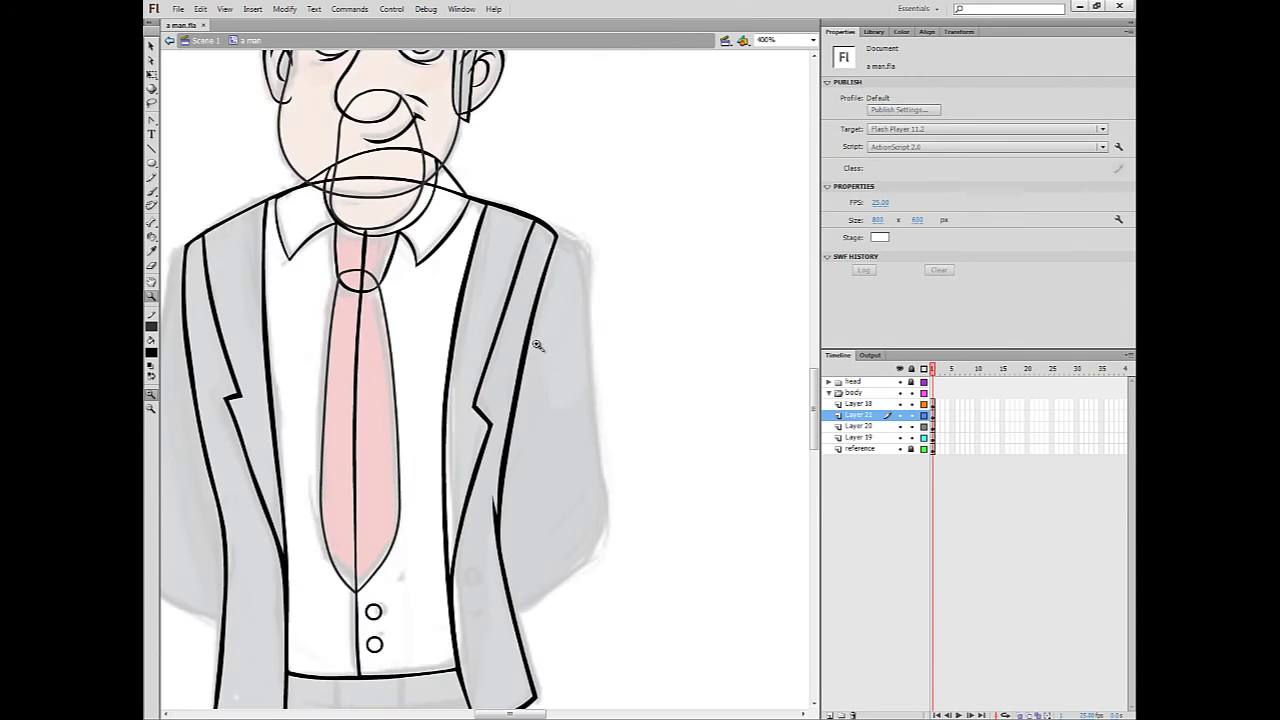
- Refine the outlines of the jacket fronts, starting with a Lasso selection of the outer side line beside the tie's right-hand lapel
{"action": "key", "text": "l"}
{"action": "mouse_move", "coordinate": [552, 256]}
{"action": "left_mouse_down"}
{"action": "mouse_move", "coordinate": [510, 373]}
{"action": "mouse_move", "coordinate": [500, 468]}
{"action": "mouse_move", "coordinate": [518, 515]}
{"action": "left_mouse_up"}
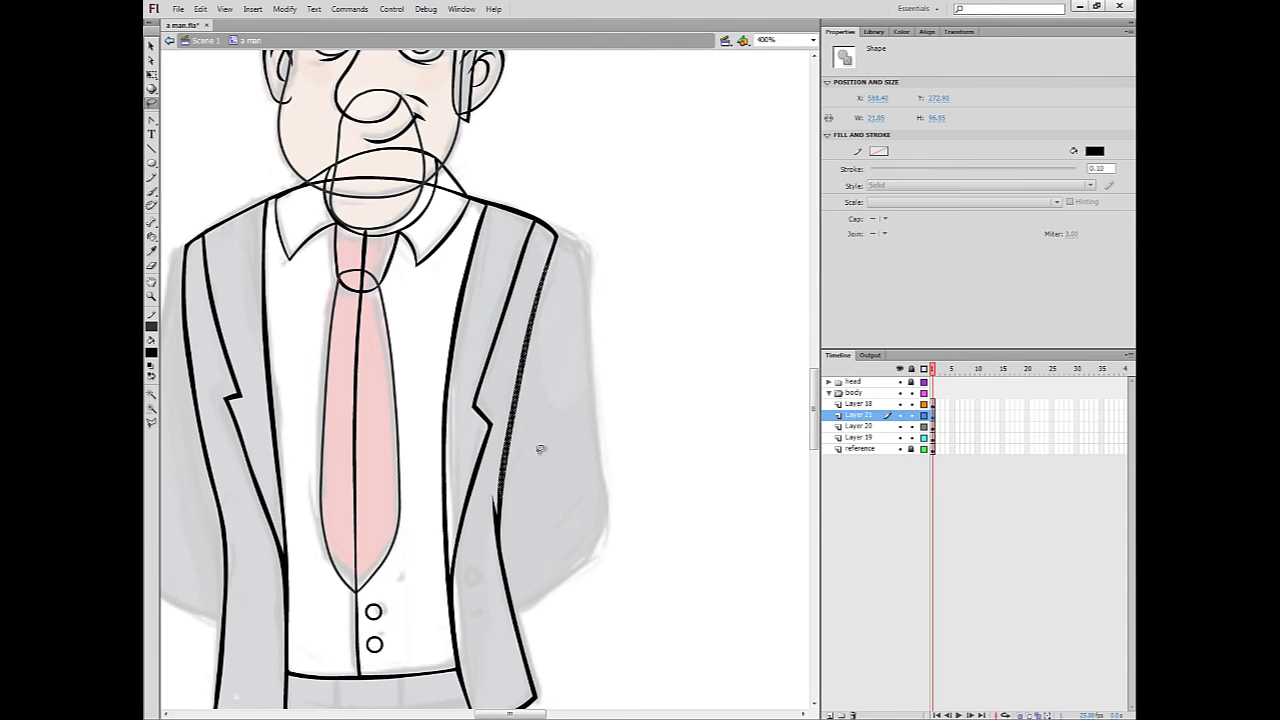
{"action": "key", "text": "v"}
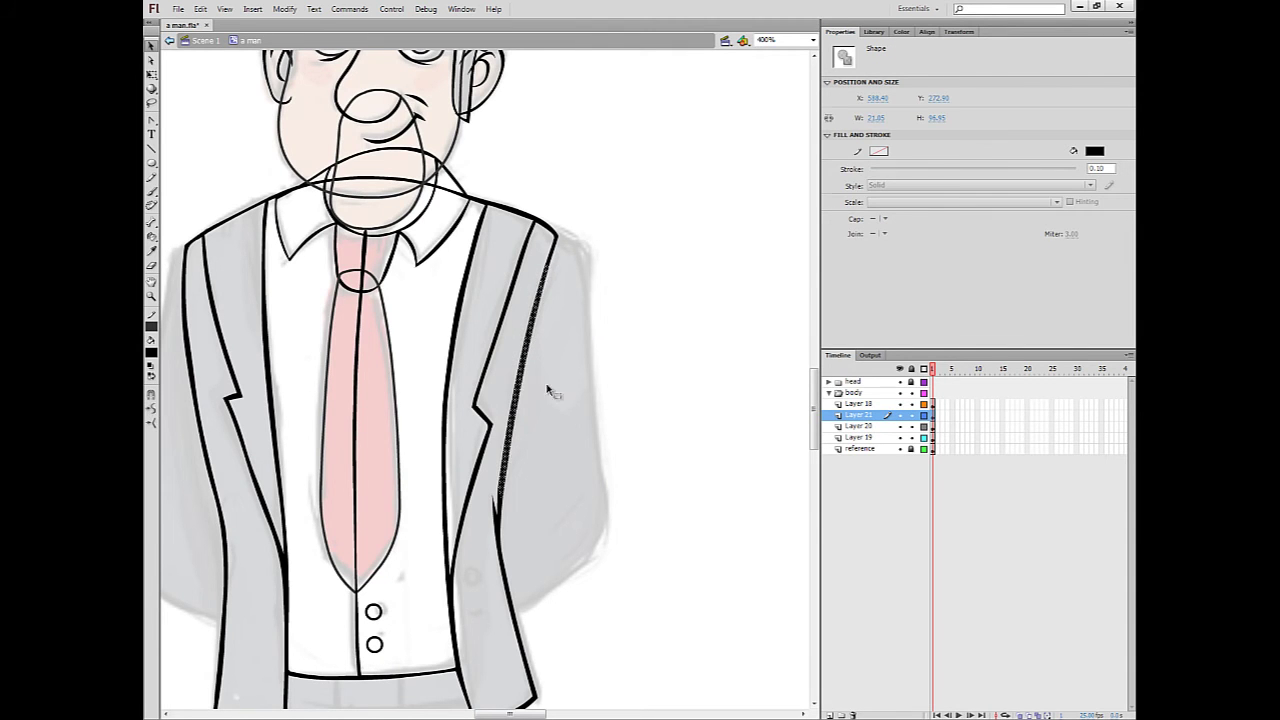
{"action": "left_click", "coordinate": [554, 374]}
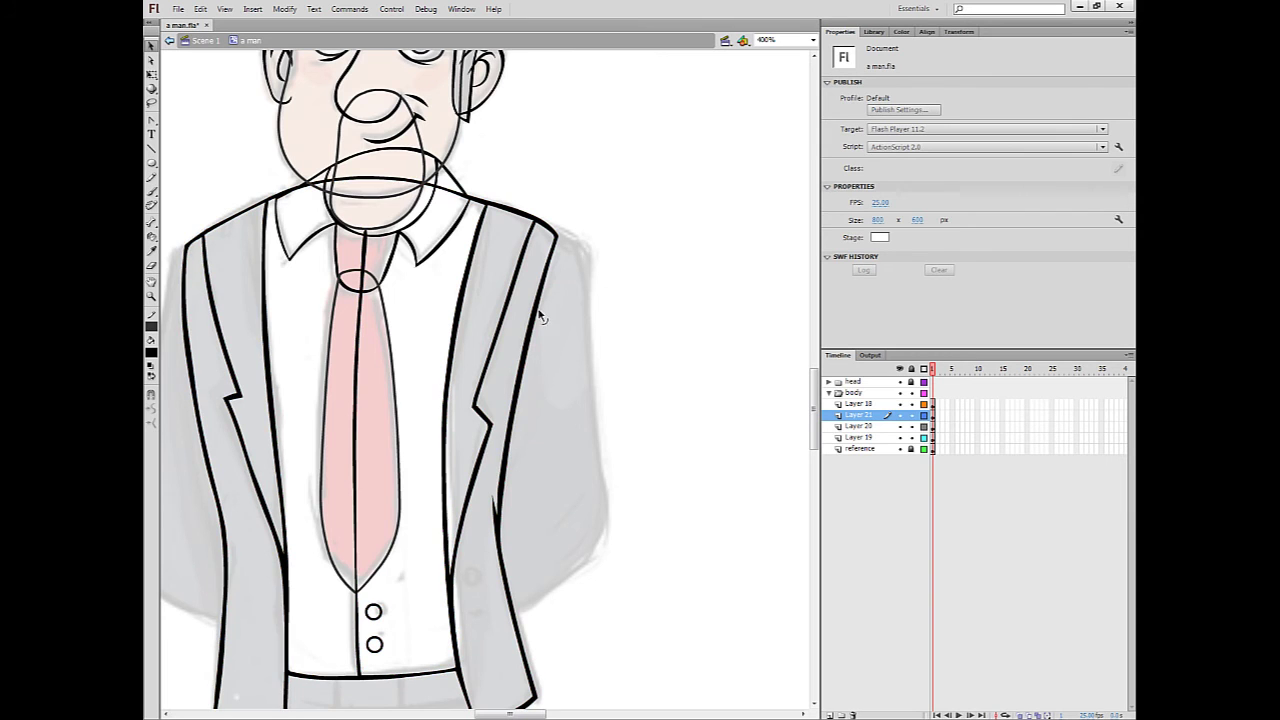
{"action": "left_click_drag", "start_coordinate": [551, 392], "coordinate": [647, 419]}
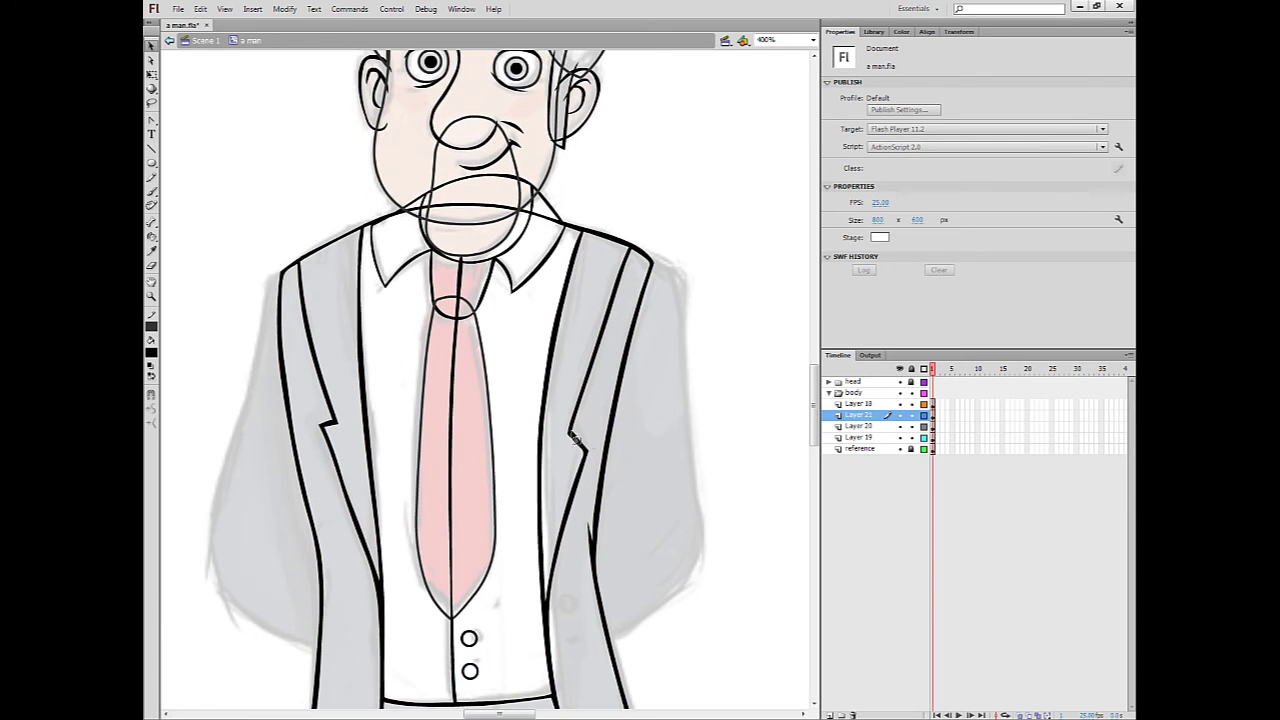
{"action": "scroll", "coordinate": [329, 431], "scroll_direction": "down", "scroll_amount": 2}
{"action": "scroll", "coordinate": [325, 395], "scroll_direction": "left", "scroll_amount": 1}
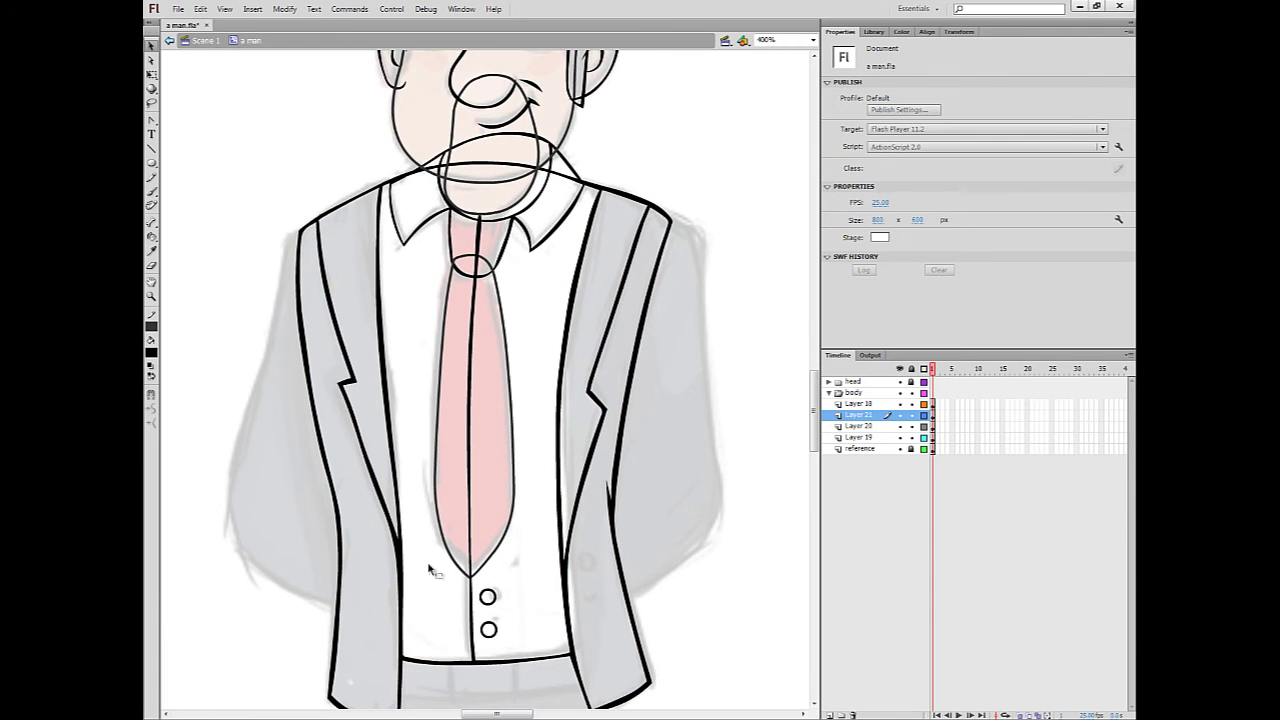
{"action": "left_click_drag", "start_coordinate": [400, 543], "coordinate": [401, 552]}
{"action": "left_click", "coordinate": [437, 568], "text": "ctrl+shift"}
{"action": "left_click_drag", "start_coordinate": [531, 541], "coordinate": [504, 588]}
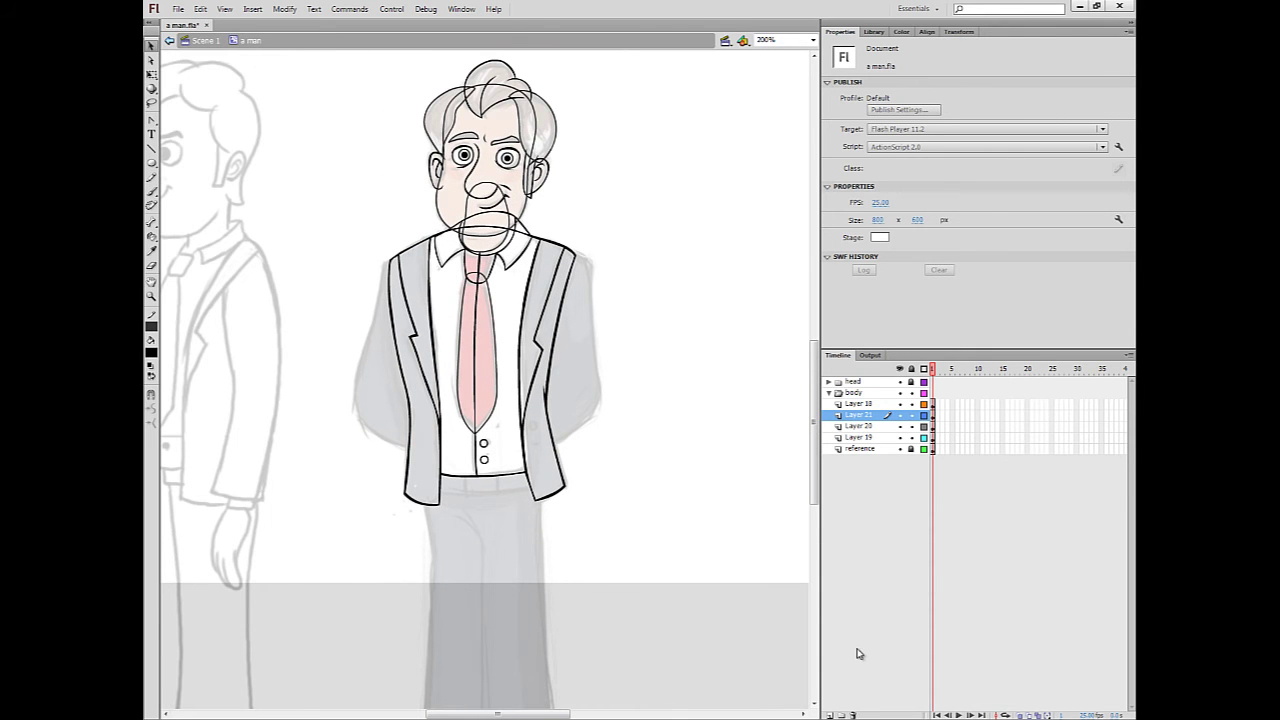
- Add a layer directly beneath Layer 20 and draw the right-hand upper arm on it as a closed Brush outline from shoulder to elbow
{"action": "left_click", "coordinate": [830, 714]}
{"action": "left_click_drag", "start_coordinate": [885, 416], "coordinate": [882, 438]}
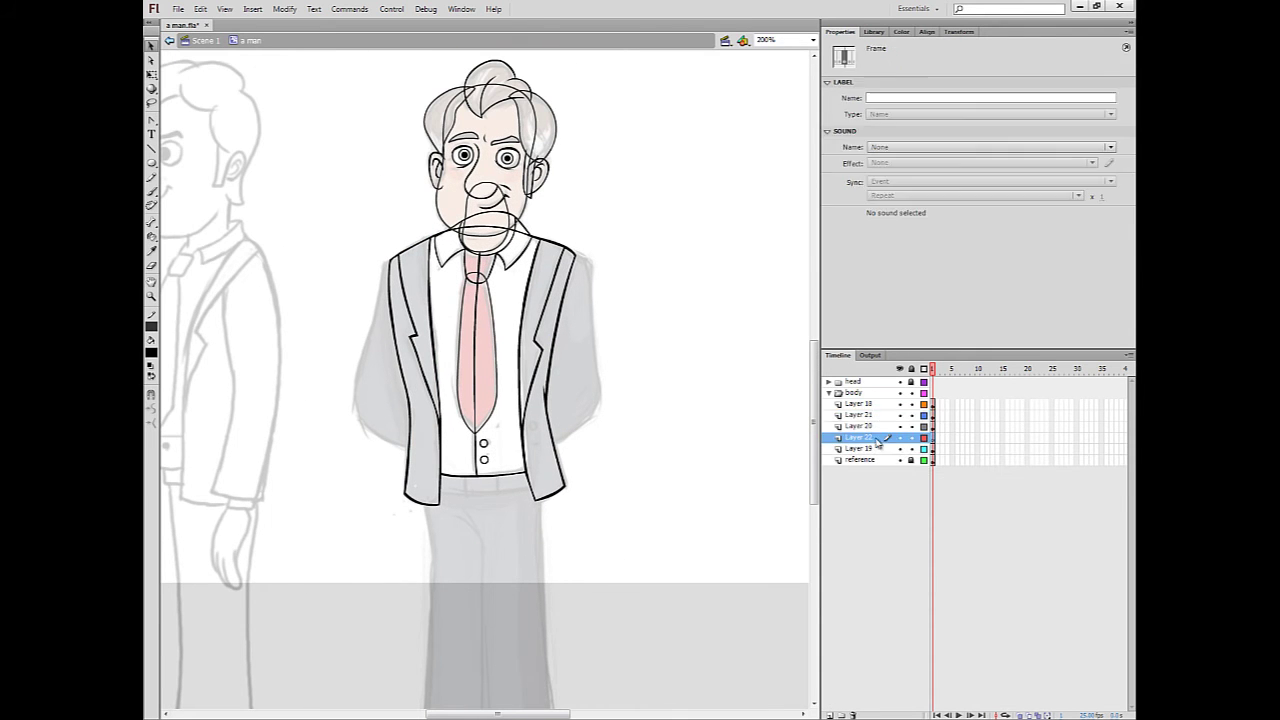
{"action": "left_click", "coordinate": [536, 362]}
{"action": "key", "text": "b"}
{"action": "mouse_move", "coordinate": [573, 288]}
{"action": "left_mouse_down"}
{"action": "mouse_move", "coordinate": [612, 530]}
{"action": "mouse_move", "coordinate": [606, 579]}
{"action": "mouse_move", "coordinate": [562, 608]}
{"action": "mouse_move", "coordinate": [504, 577]}
{"action": "mouse_move", "coordinate": [489, 504]}
{"action": "mouse_move", "coordinate": [506, 343]}
{"action": "mouse_move", "coordinate": [553, 266]}
{"action": "left_mouse_up"}
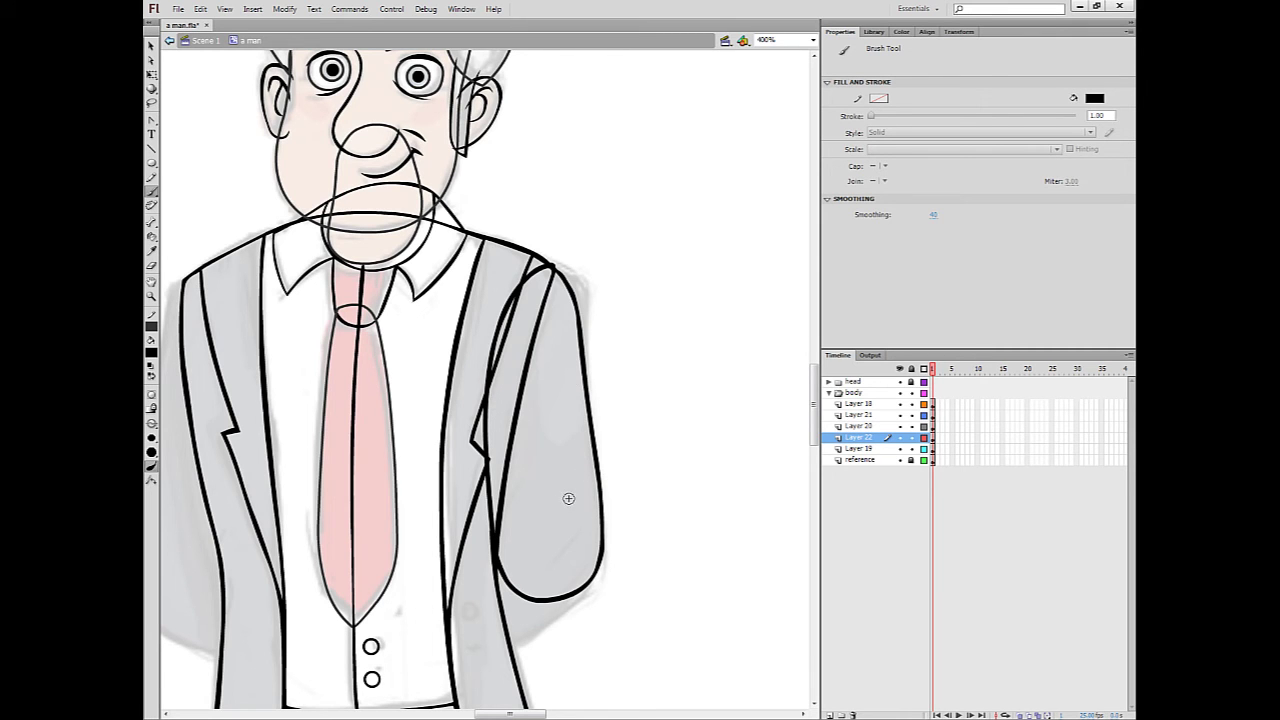
- Fill the upper arm shape with black and smooth it
{"action": "key", "text": "k"}
{"action": "left_click", "coordinate": [571, 490]}
{"action": "key", "text": "v"}
{"action": "left_click", "coordinate": [578, 498]}
{"action": "left_click", "coordinate": [151, 412]}
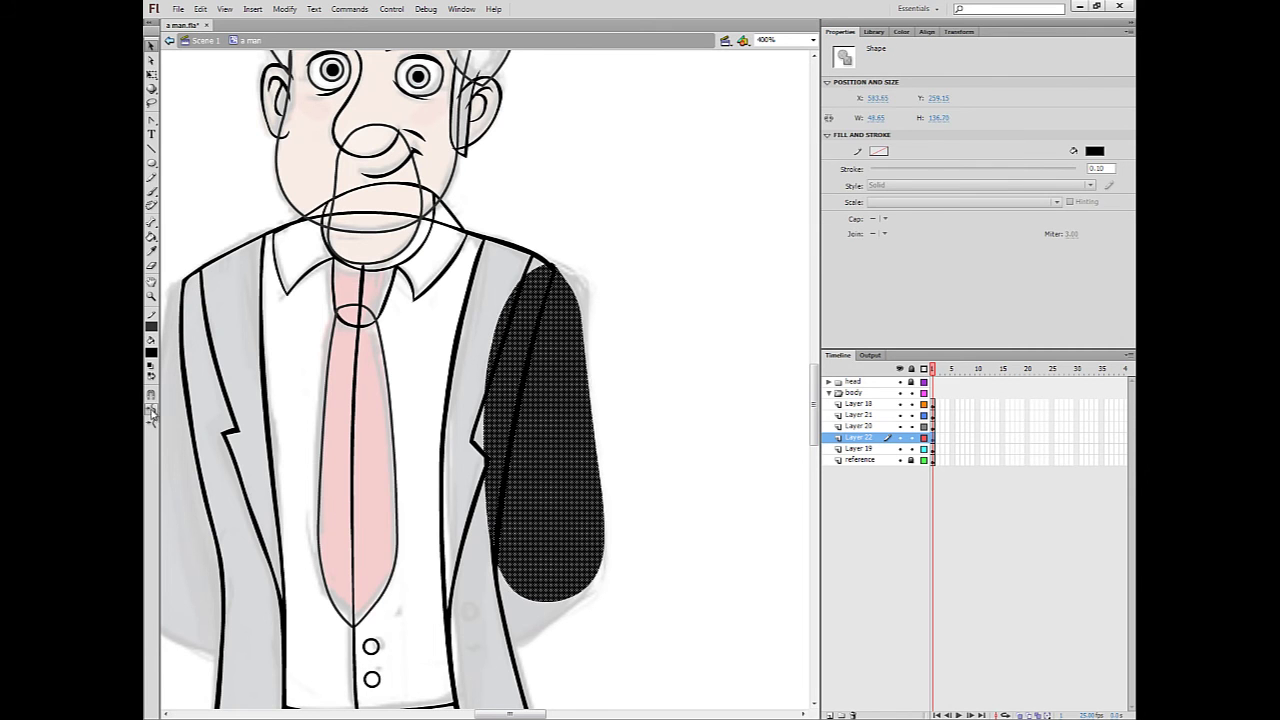
{"action": "left_click", "coordinate": [622, 330]}
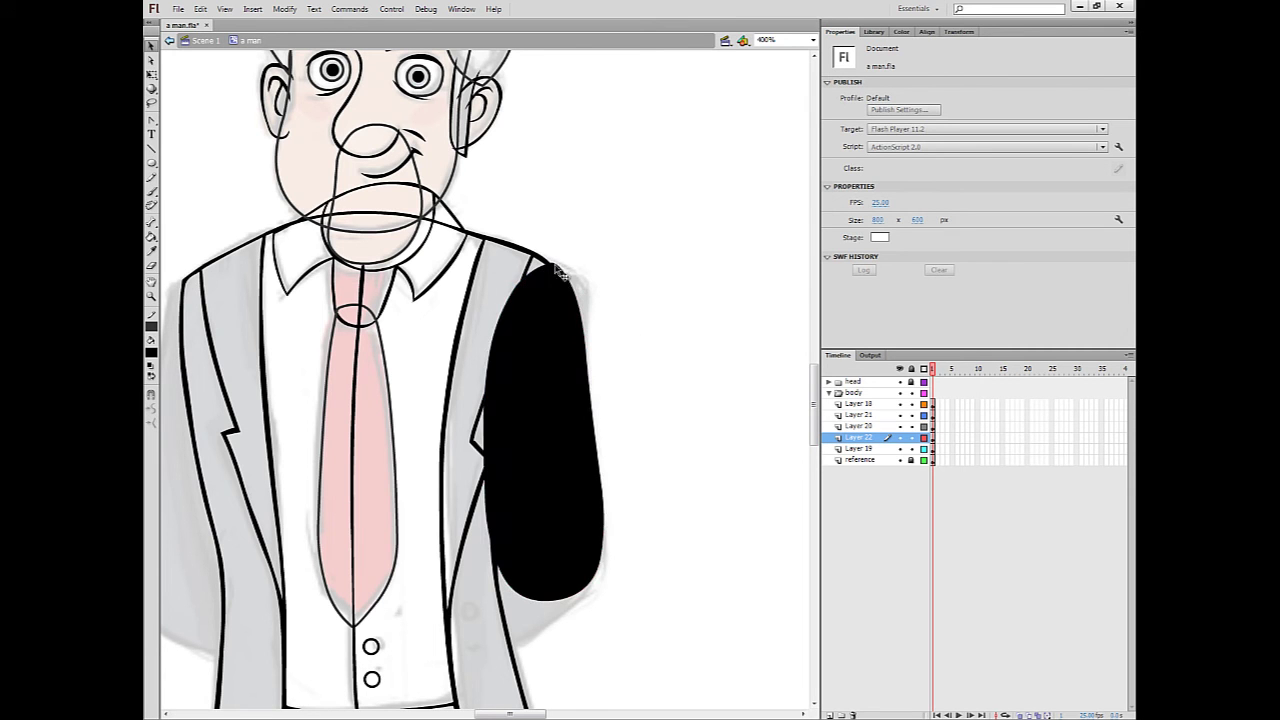
- With Layers 18, 21 and 20 locked, outline the upper arm using the Ink Bottle and delete its black fill
{"action": "left_click_drag", "start_coordinate": [912, 426], "coordinate": [914, 404]}
{"action": "key", "text": "s"}
{"action": "left_click", "coordinate": [598, 435]}
{"action": "key", "text": "v"}
{"action": "left_click", "coordinate": [594, 454]}
{"action": "key", "text": "Delete"}
- Smooth the upper arm's thin outline along its outer side near the elbow
{"action": "key", "text": "s"}
{"action": "key", "text": "v"}
{"action": "left_click", "coordinate": [601, 487]}
{"action": "double_click", "coordinate": [601, 487]}
{"action": "left_click", "coordinate": [632, 461]}
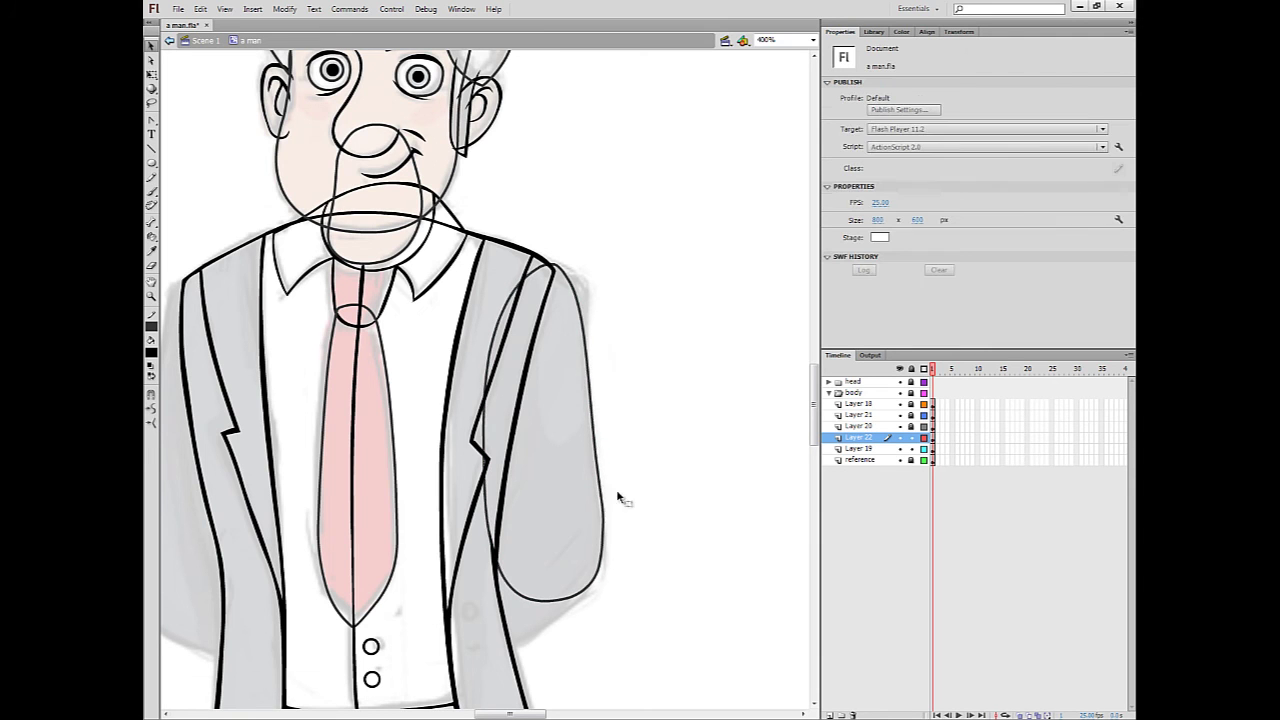
{"action": "left_click", "coordinate": [603, 545]}
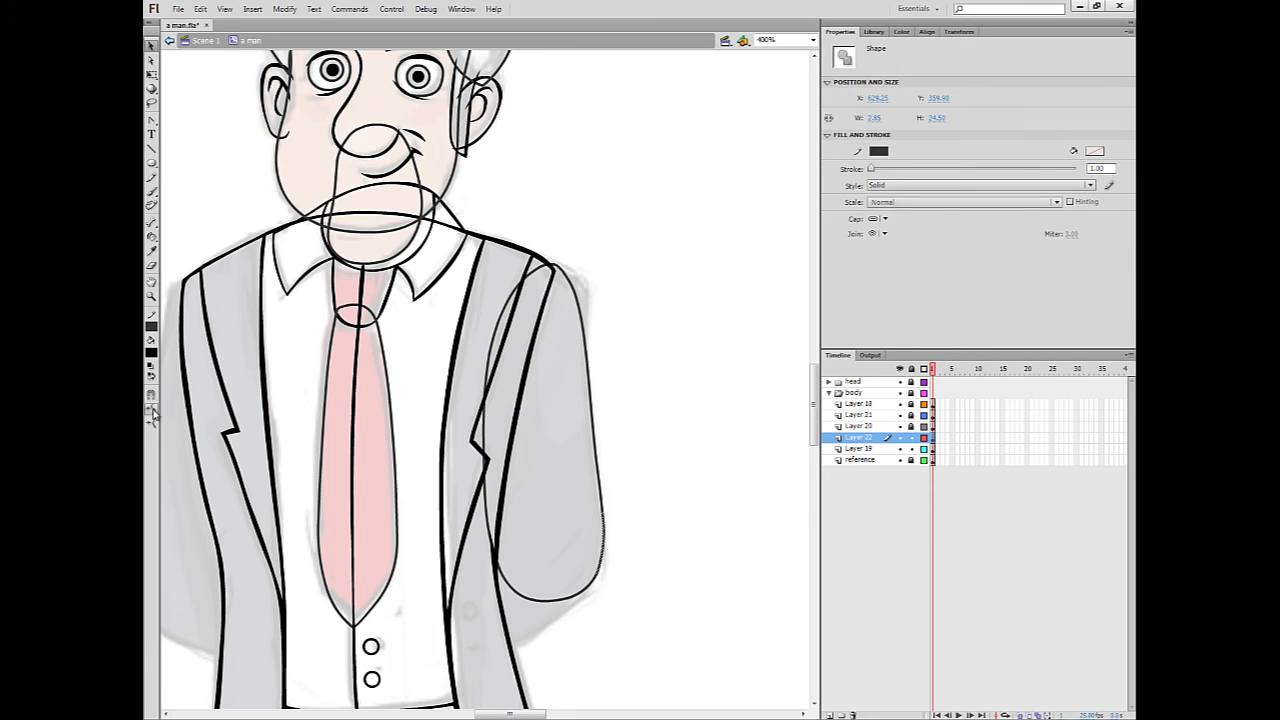
{"action": "left_click", "coordinate": [648, 508]}
{"action": "double_click", "coordinate": [611, 537]}
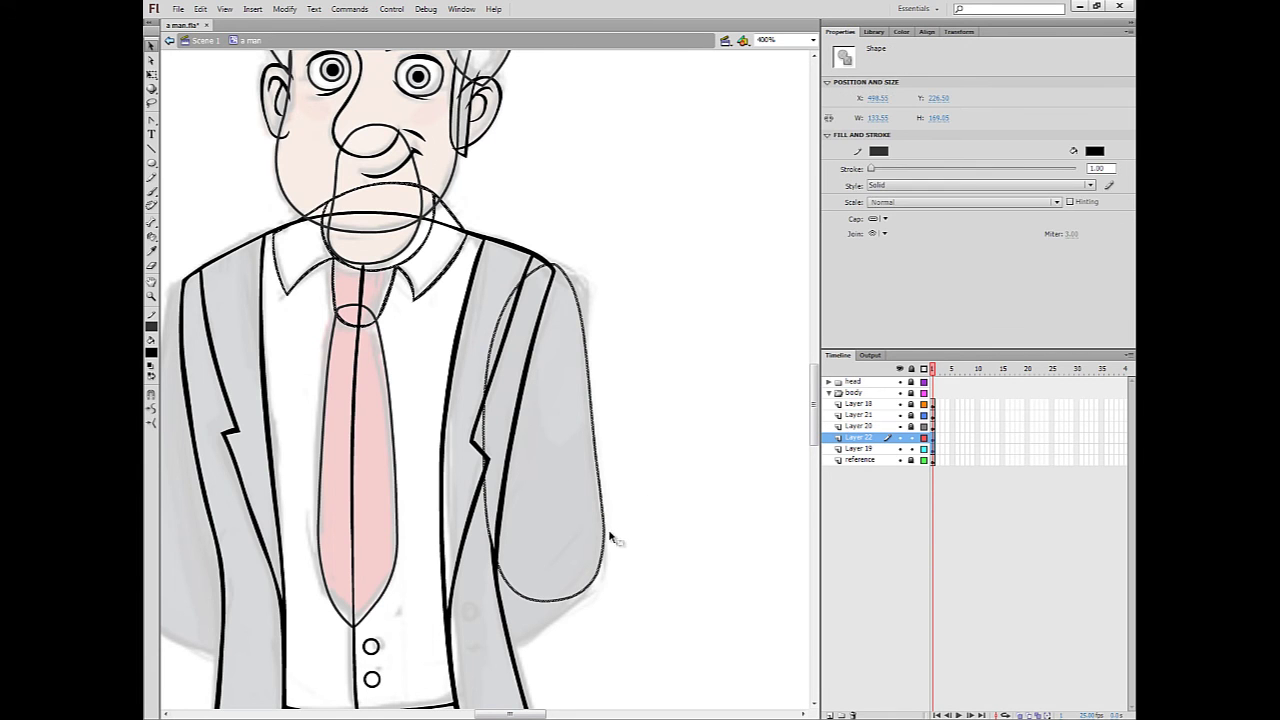
{"action": "left_click", "coordinate": [634, 523]}
- Add a layer above the upper arm's layer and draw the bent forearm outline from the elbow to behind the jacket with the Pencil
{"action": "left_click", "coordinate": [829, 715]}
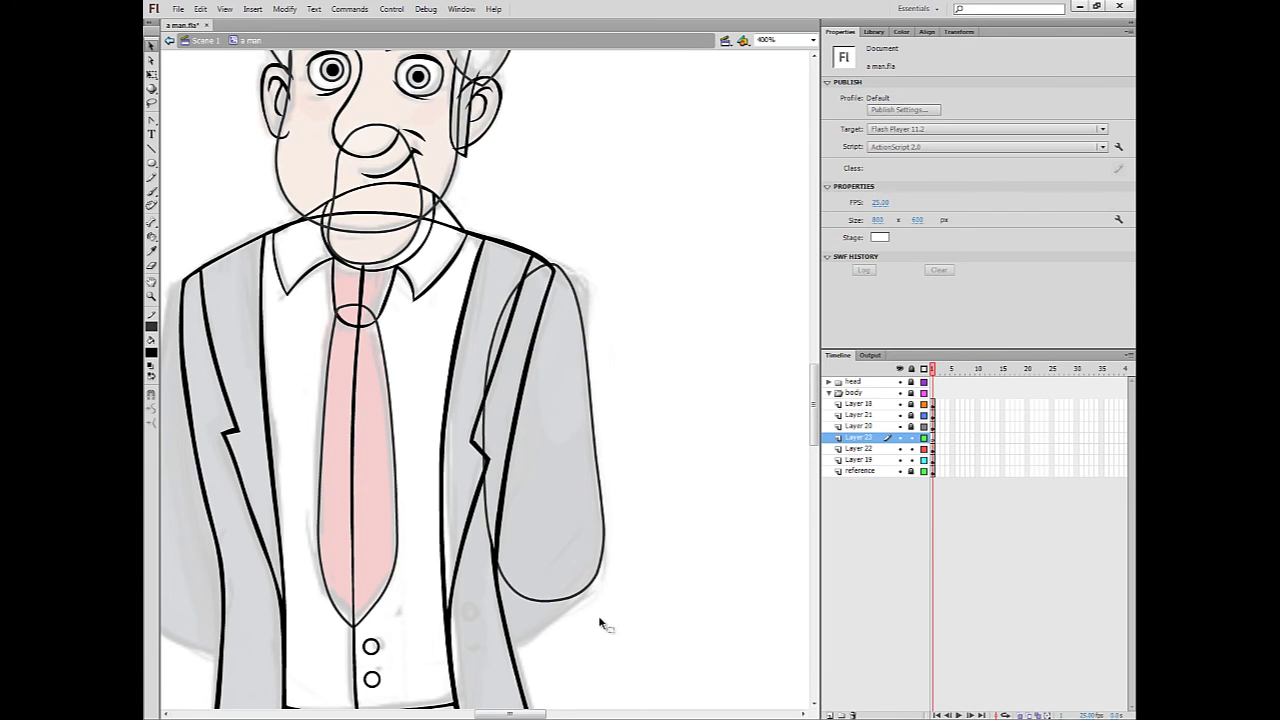
{"action": "left_click_drag", "start_coordinate": [575, 641], "coordinate": [563, 604]}
{"action": "key", "text": "y"}
{"action": "mouse_move", "coordinate": [447, 546]}
{"action": "left_mouse_down"}
{"action": "mouse_move", "coordinate": [505, 488]}
{"action": "mouse_move", "coordinate": [573, 477]}
{"action": "left_mouse_up"}
{"action": "mouse_move", "coordinate": [586, 538]}
{"action": "left_mouse_down"}
{"action": "mouse_move", "coordinate": [553, 574]}
{"action": "mouse_move", "coordinate": [467, 618]}
{"action": "left_mouse_up"}
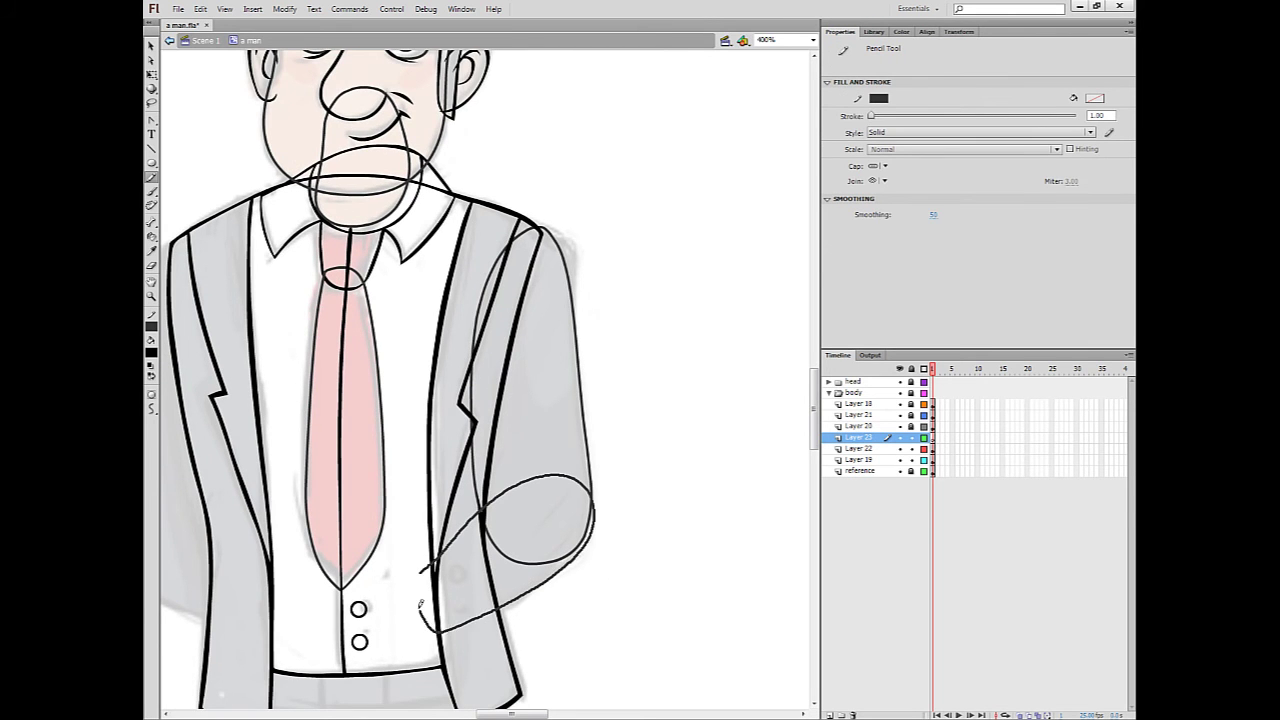
{"action": "left_click_drag", "start_coordinate": [415, 577], "coordinate": [442, 550]}
- Smooth the forearm outline and reshape its outer curve at the elbow to match the upper arm
{"action": "key", "text": "v"}
{"action": "left_click", "coordinate": [532, 600]}
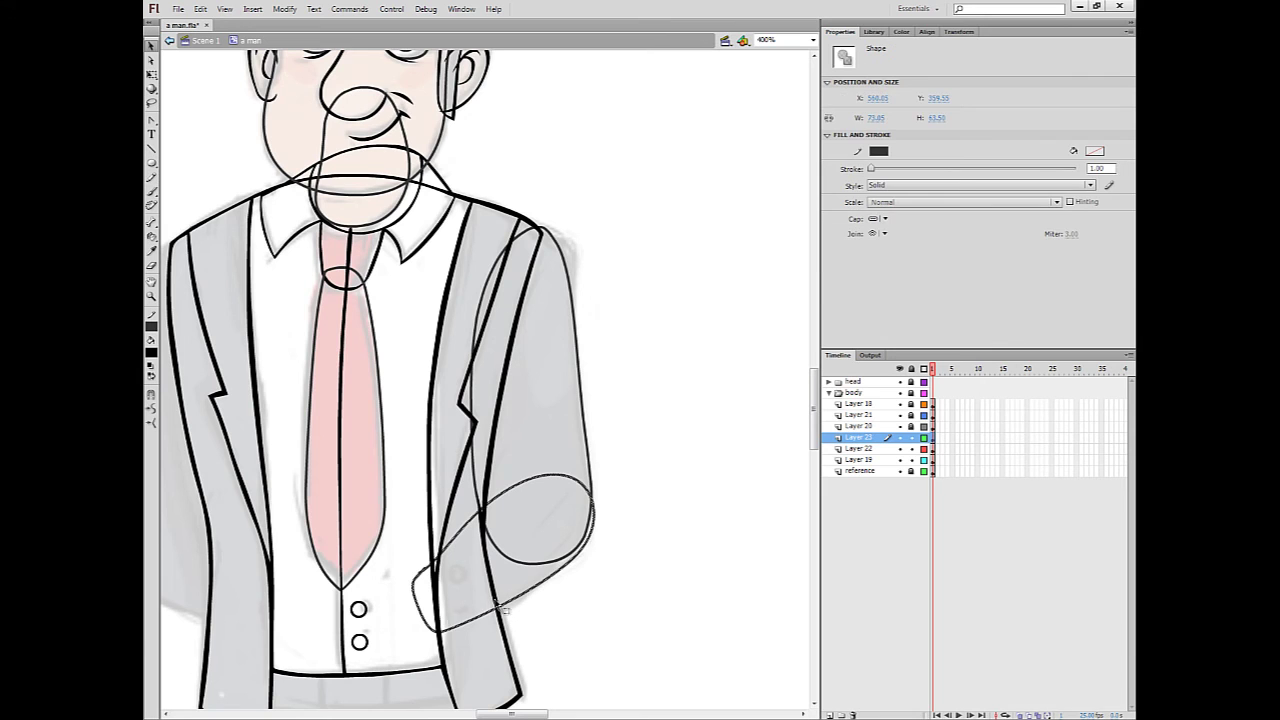
{"action": "left_click", "coordinate": [151, 409]}
{"action": "left_click", "coordinate": [609, 574]}
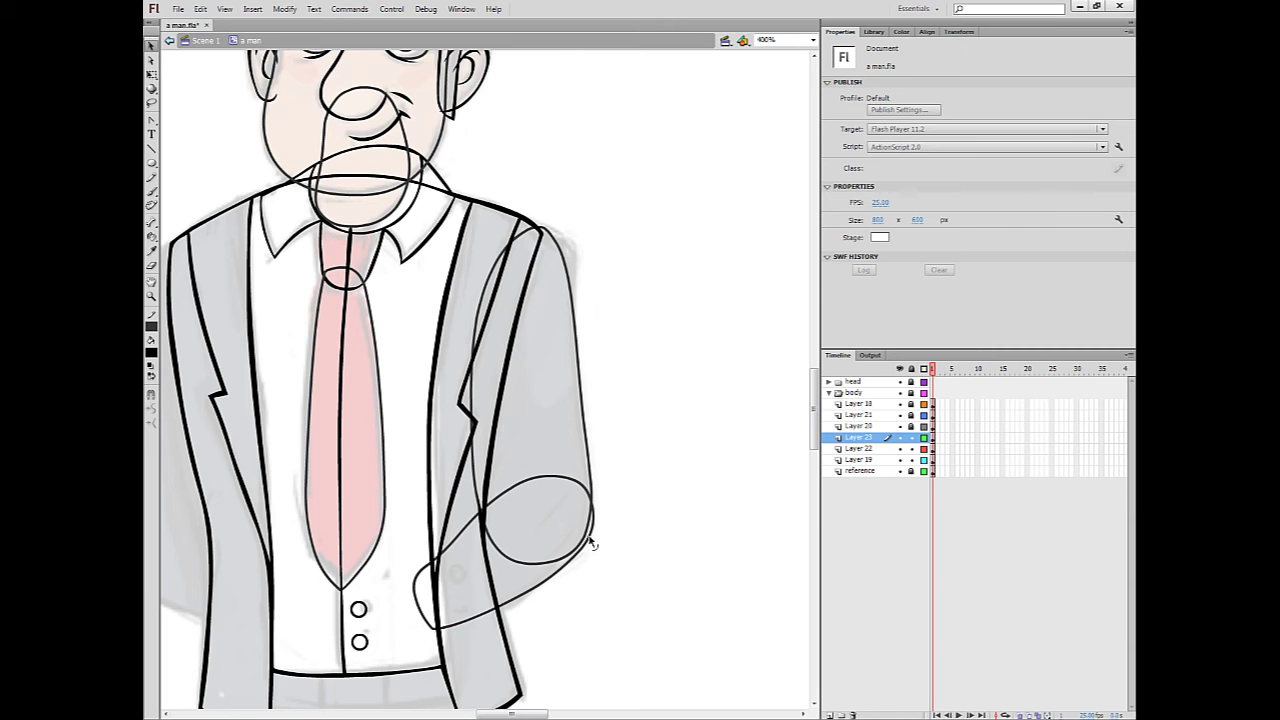
{"action": "left_click_drag", "start_coordinate": [594, 507], "coordinate": [597, 516]}
{"action": "left_click_drag", "start_coordinate": [568, 568], "coordinate": [600, 531]}
- Try rotating the forearm downward with Free Transform and moving it outward, and undo both changes
{"action": "left_click", "coordinate": [553, 228]}
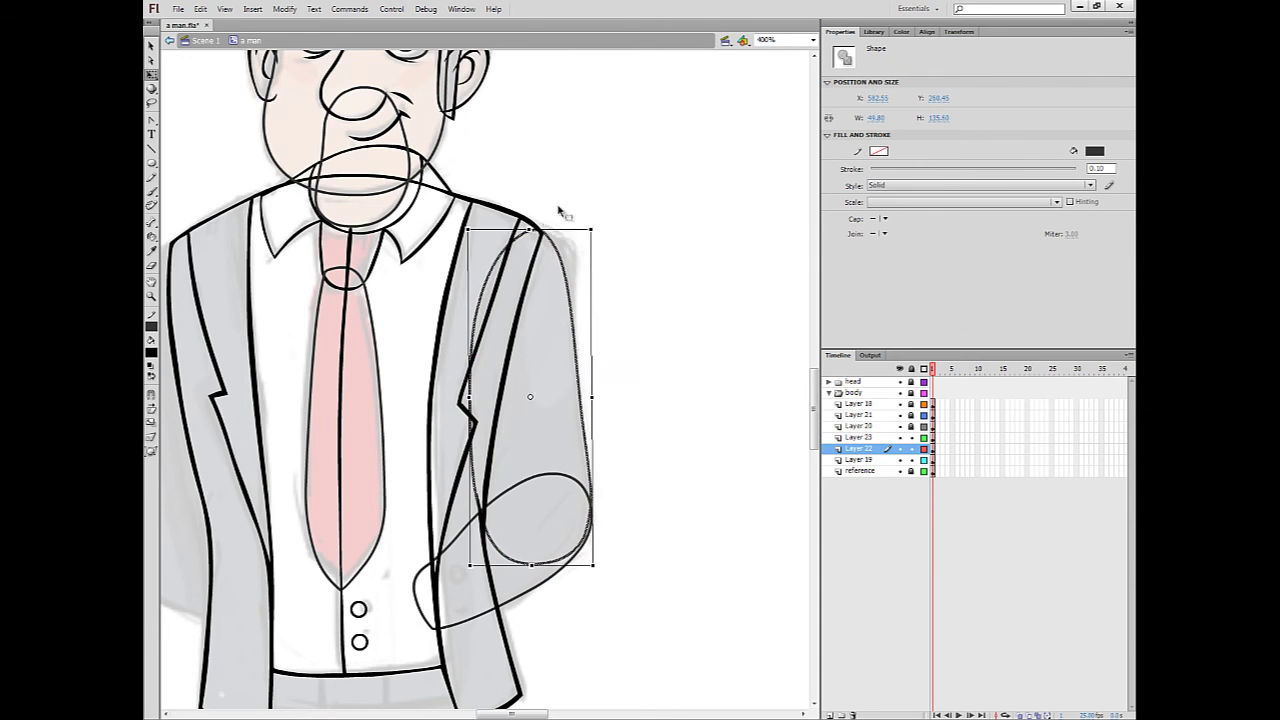
{"action": "left_click", "coordinate": [578, 193]}
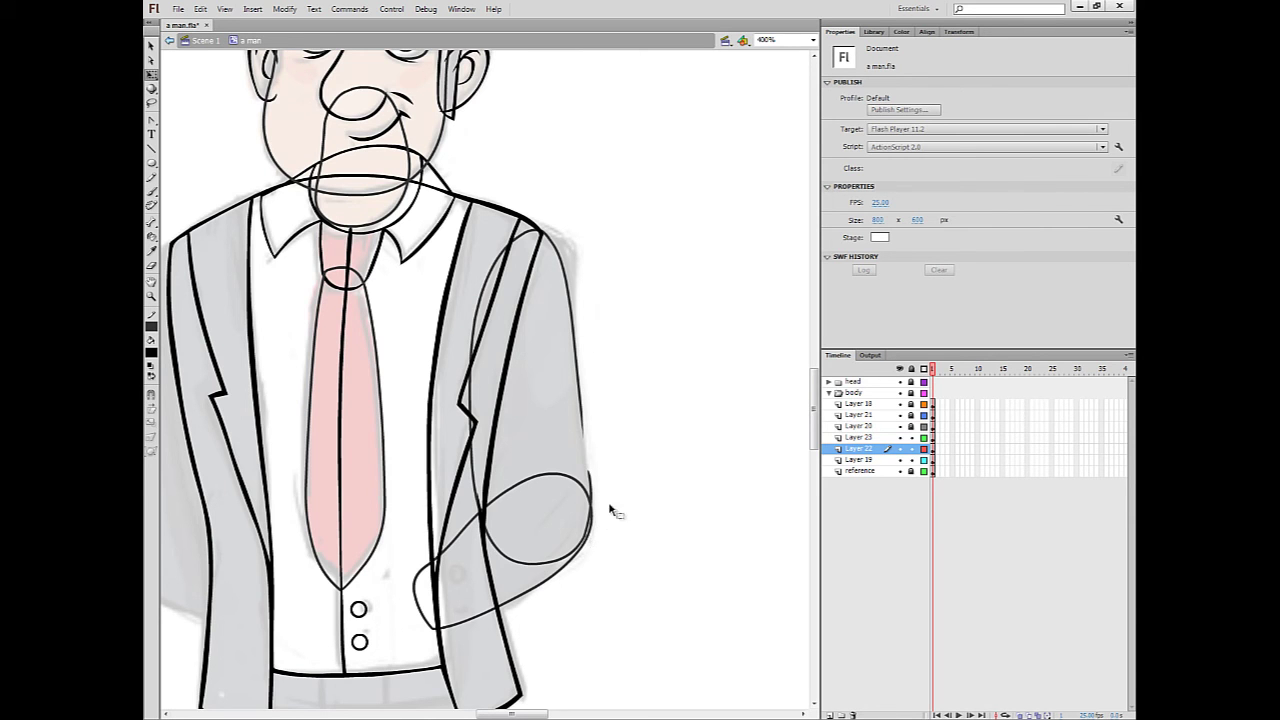
{"action": "left_click", "coordinate": [566, 575]}
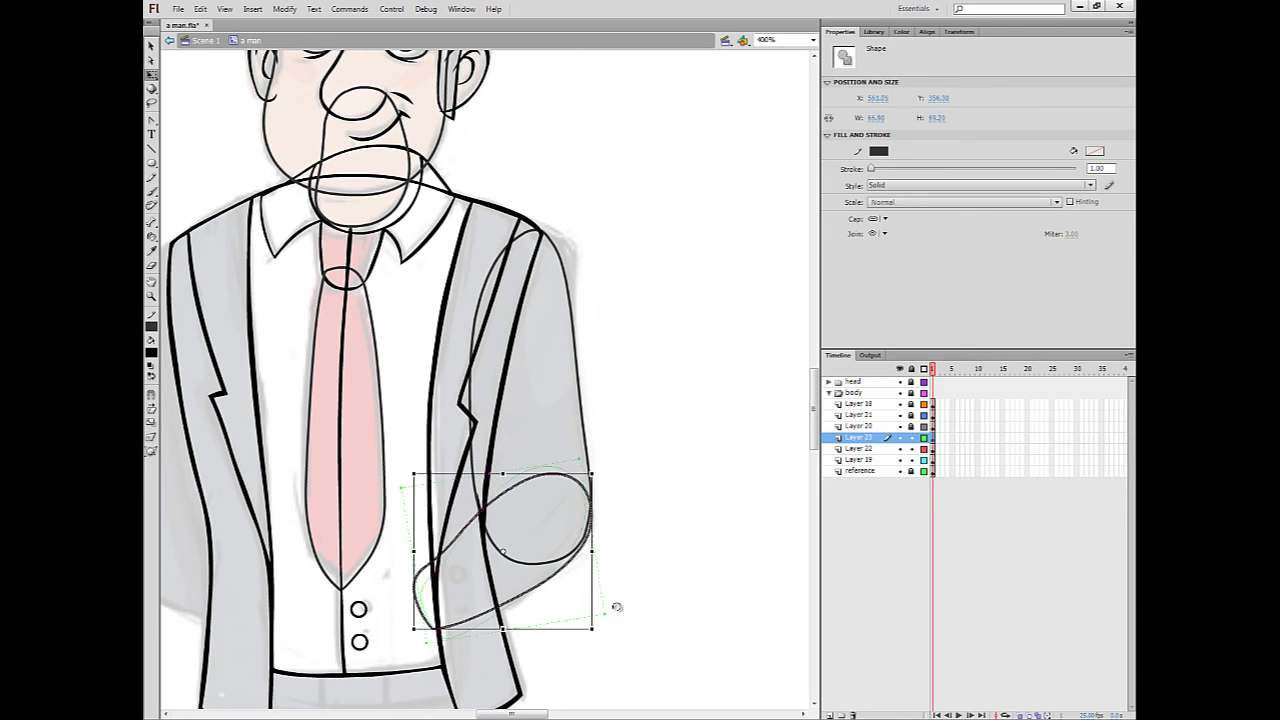
{"action": "left_click_drag", "start_coordinate": [603, 623], "coordinate": [615, 548]}
{"action": "left_click_drag", "start_coordinate": [558, 595], "coordinate": [608, 603]}
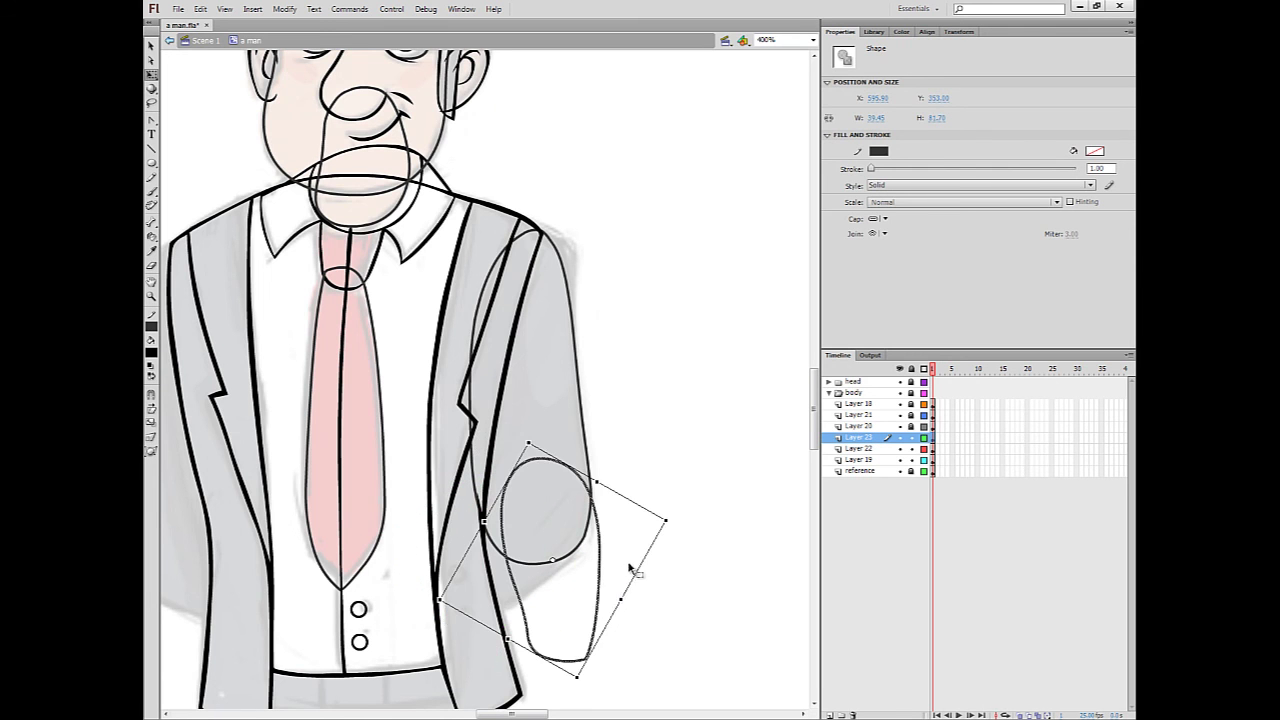
{"action": "key", "text": "ctrl+z"}
{"action": "key", "text": "ctrl+z"}
- Delete the forearm's rounded line inside the elbow and nudge the remaining forearm outline slightly inward
{"action": "left_click", "coordinate": [647, 521]}
{"action": "left_click", "coordinate": [578, 484]}
{"action": "left_click", "coordinate": [606, 486]}
{"action": "left_click", "coordinate": [572, 486]}
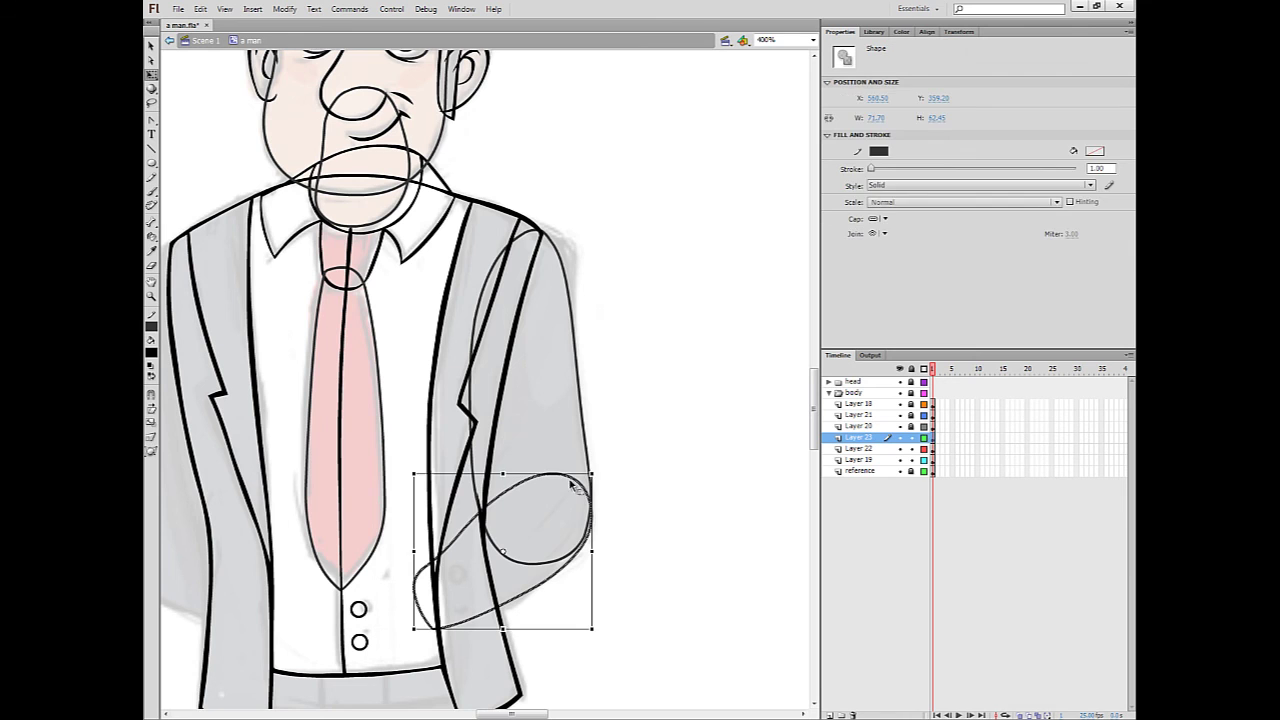
{"action": "left_click", "coordinate": [604, 477]}
{"action": "left_click", "coordinate": [561, 477]}
{"action": "key", "text": "Delete"}
{"action": "double_click", "coordinate": [572, 558]}
{"action": "left_click_drag", "start_coordinate": [572, 558], "coordinate": [567, 559]}
{"action": "left_click", "coordinate": [619, 520]}
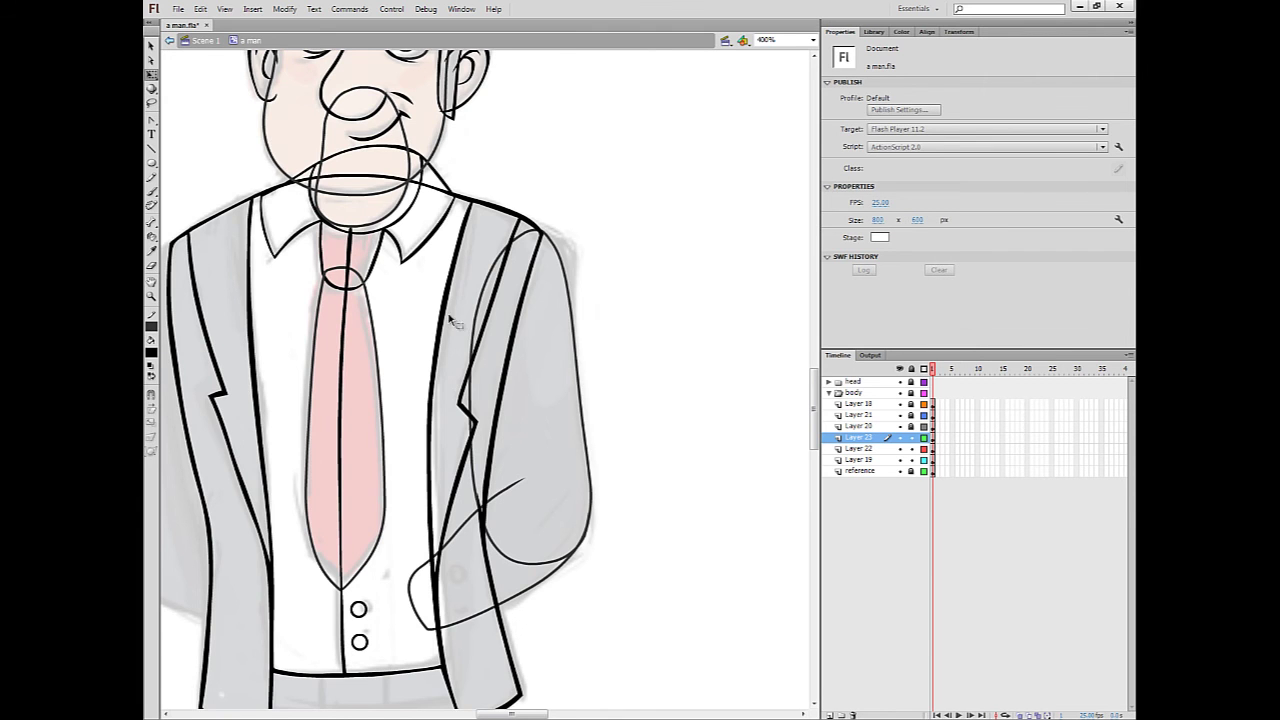
- Duplicate the upper arm and forearm outlines onto the body's opposite side and flip the copy horizontally
{"action": "key", "text": "ctrl+minus"}
{"action": "left_click_drag", "start_coordinate": [583, 557], "coordinate": [662, 688]}
{"action": "key", "text": "v"}
{"action": "left_click", "coordinate": [550, 485]}
{"action": "left_click", "coordinate": [574, 449]}
{"action": "left_click", "coordinate": [555, 455]}
{"action": "left_click", "coordinate": [540, 455]}
{"action": "left_click_drag", "start_coordinate": [571, 497], "coordinate": [668, 571]}
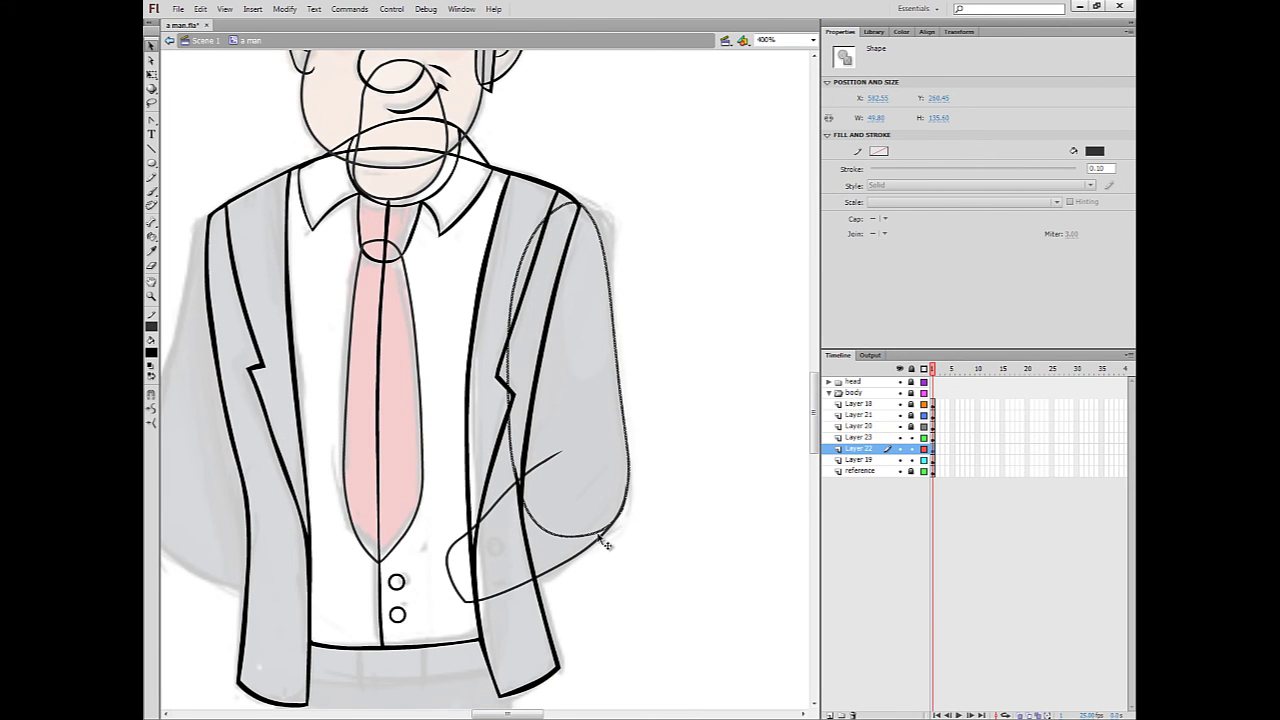
{"action": "left_click_drag", "start_coordinate": [606, 534], "coordinate": [325, 553]}
{"action": "key", "text": "ctrl+shift+h"}
- Rotate the mirrored arm with Free Transform to fit the sketched sleeve and reshape its outer edge
{"action": "key", "text": "space"}
{"action": "left_click_drag", "start_coordinate": [456, 618], "coordinate": [586, 616]}
{"action": "key", "text": "q"}
{"action": "left_click_drag", "start_coordinate": [466, 620], "coordinate": [436, 614]}
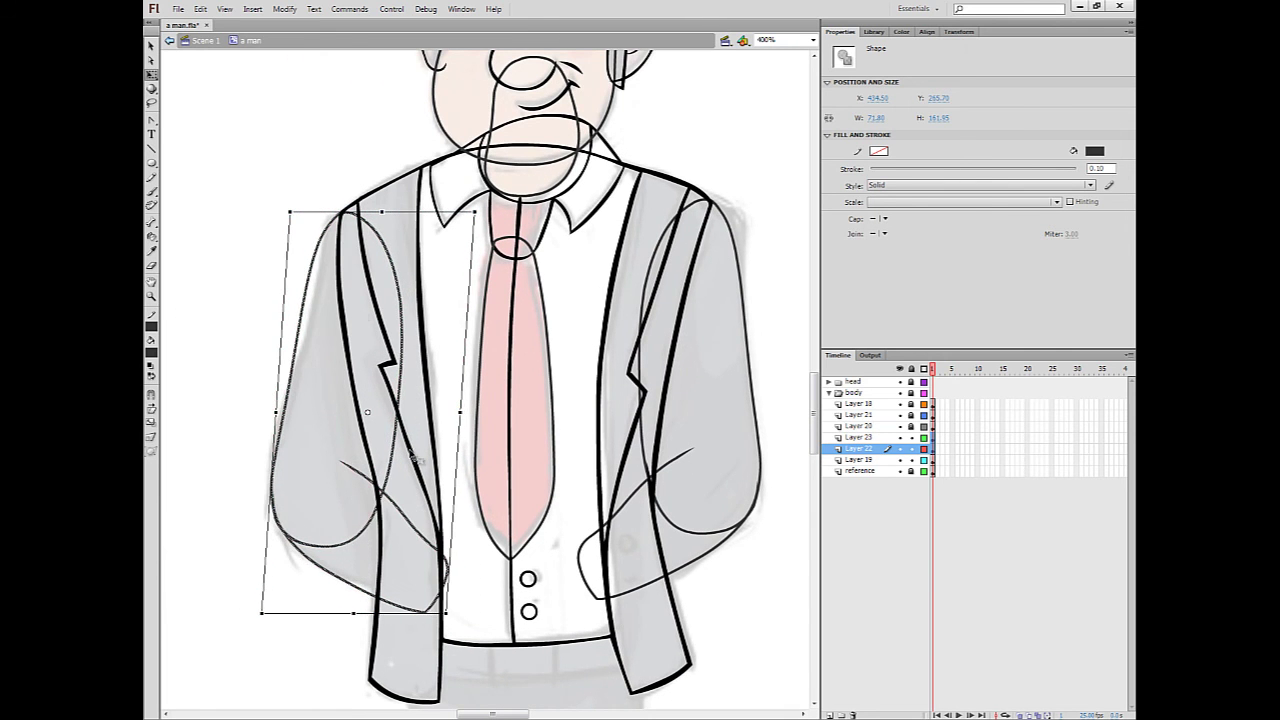
{"action": "left_click", "coordinate": [330, 370]}
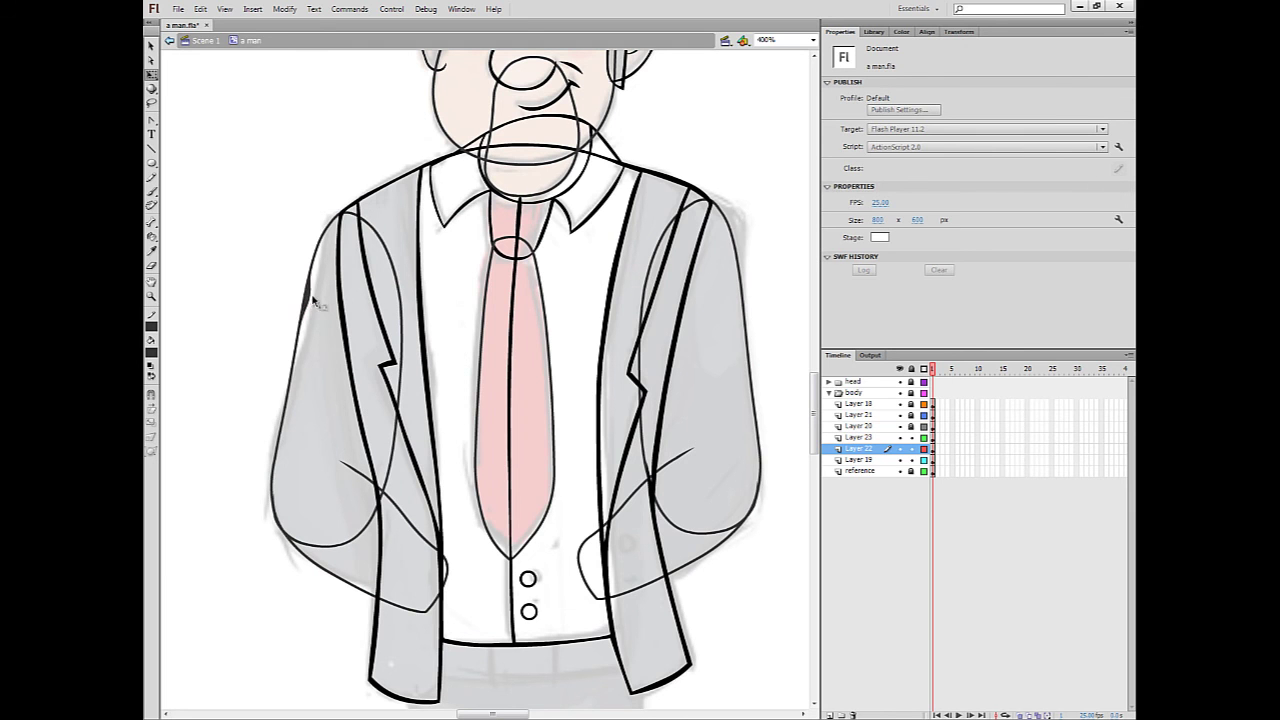
- Add a new layer and move it beneath the arm and jacket layers, directly above the reference layer
{"action": "key", "text": "z"}
{"action": "left_click", "coordinate": [626, 554], "text": "alt"}
{"action": "left_click_drag", "start_coordinate": [614, 549], "coordinate": [631, 628]}
{"action": "key", "text": "v"}
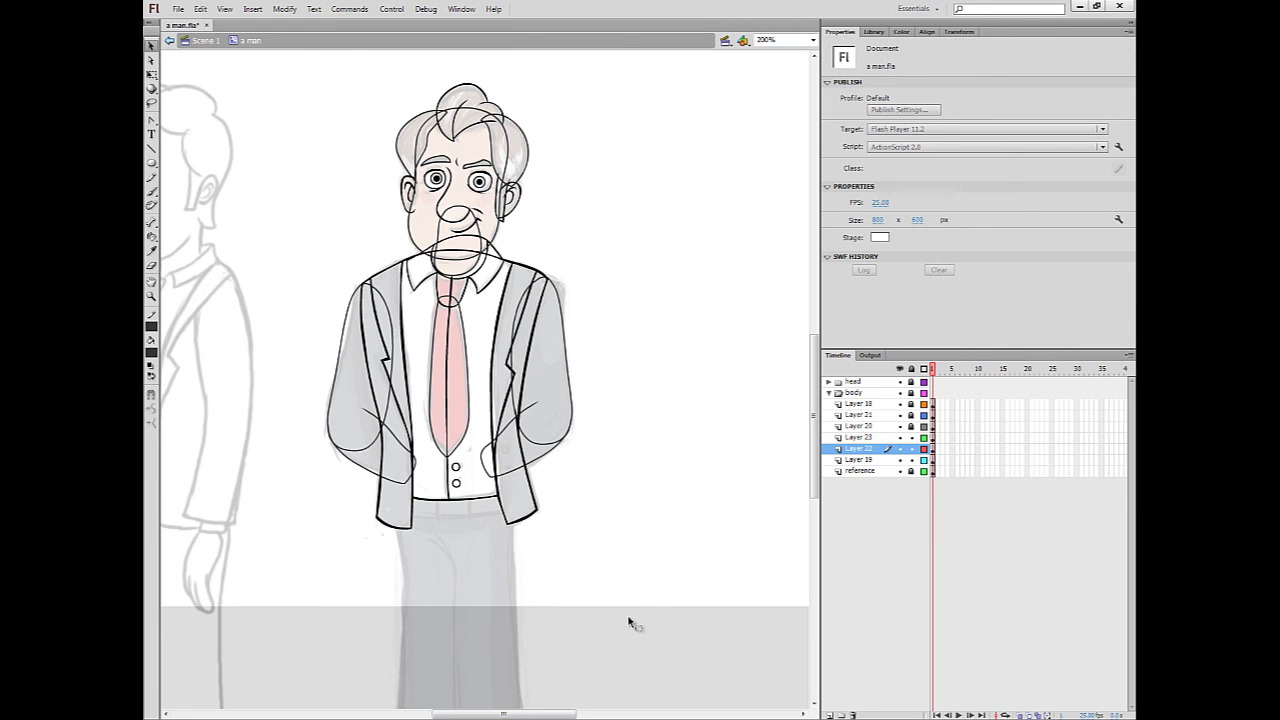
{"action": "key", "text": "z"}
{"action": "left_click", "coordinate": [477, 542]}
{"action": "left_click_drag", "start_coordinate": [515, 567], "coordinate": [568, 513]}
{"action": "key", "text": "v"}
{"action": "left_click", "coordinate": [829, 715]}
{"action": "left_click_drag", "start_coordinate": [887, 452], "coordinate": [884, 482]}
- Brush a rounded pelvis outline around the trouser waist, reaching up behind the shirt hem and jacket
{"action": "key", "text": "z"}
{"action": "left_click", "coordinate": [537, 580], "text": "alt"}
{"action": "left_click_drag", "start_coordinate": [549, 564], "coordinate": [548, 660]}
{"action": "key", "text": "v"}
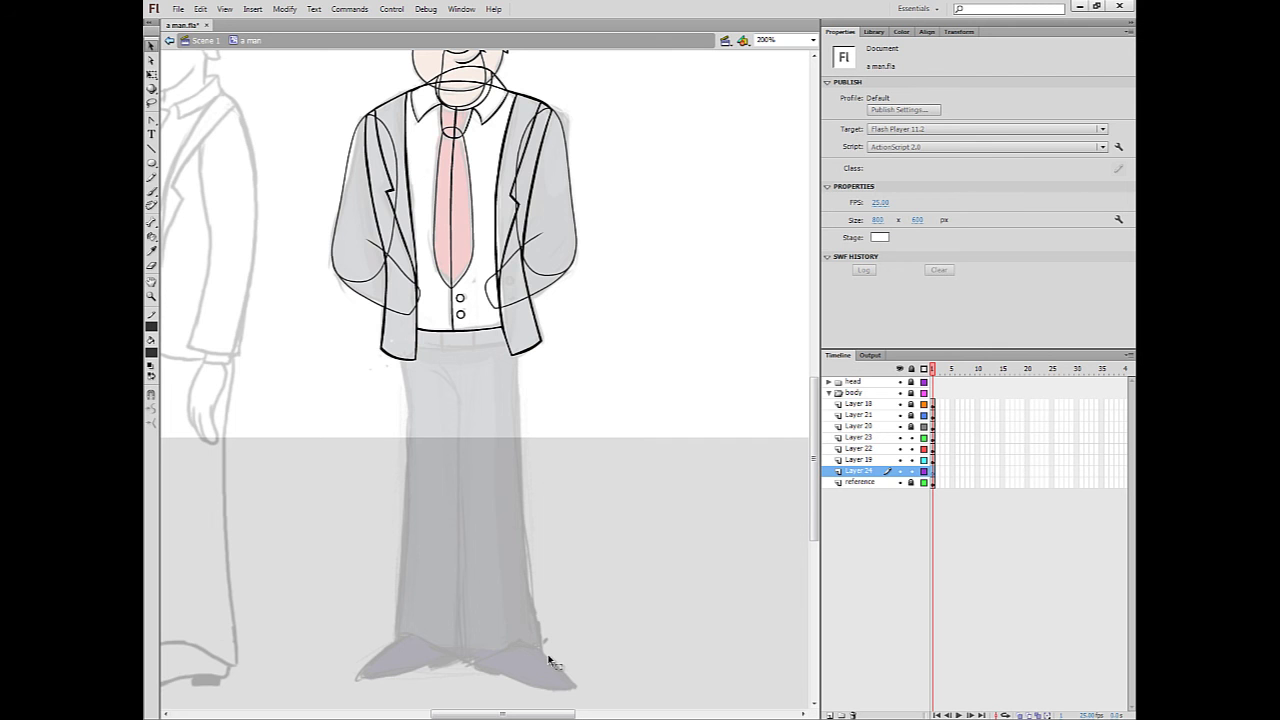
{"action": "key", "text": "z"}
{"action": "left_click", "coordinate": [466, 349]}
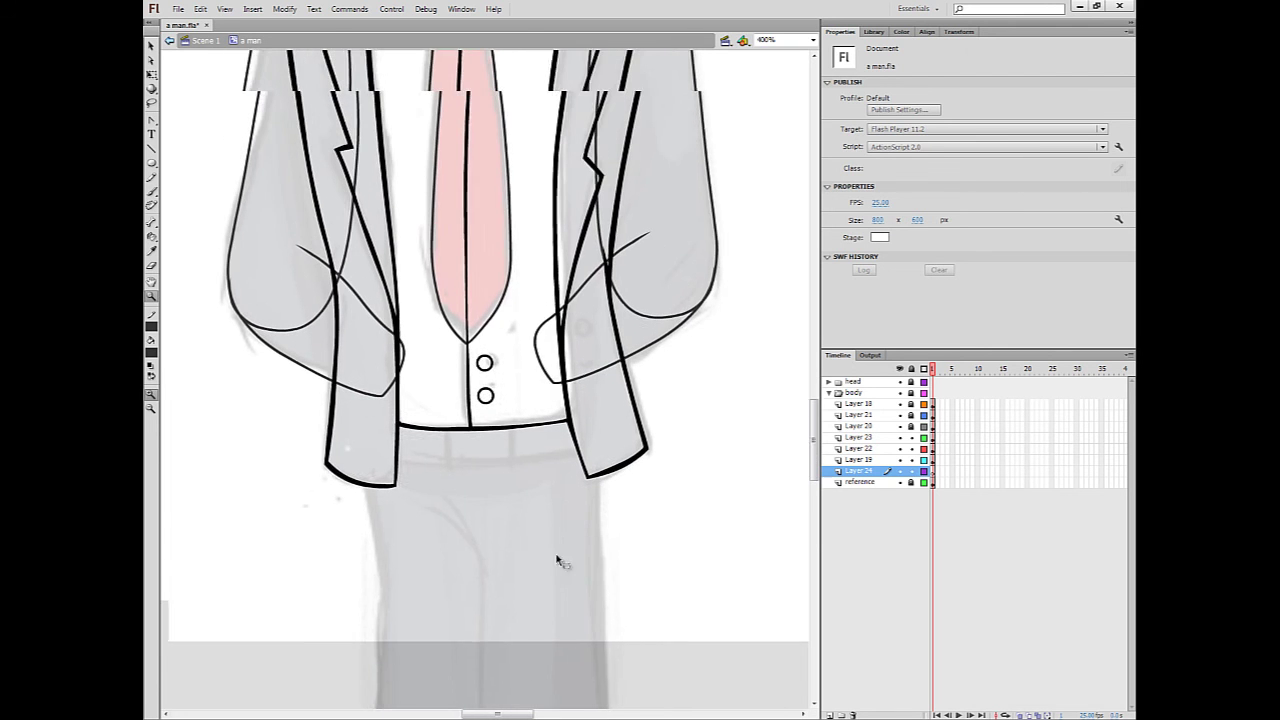
{"action": "key", "text": "b"}
{"action": "mouse_move", "coordinate": [543, 402]}
{"action": "left_mouse_down"}
{"action": "mouse_move", "coordinate": [455, 398]}
{"action": "mouse_move", "coordinate": [380, 418]}
{"action": "left_mouse_up"}
{"action": "key", "text": "ctrl+z"}
{"action": "mouse_move", "coordinate": [588, 402]}
{"action": "left_mouse_down"}
{"action": "mouse_move", "coordinate": [365, 454]}
{"action": "mouse_move", "coordinate": [570, 550]}
{"action": "left_mouse_up"}
- Draw the belt's upper and lower lines across the pelvis and add two vertical belt loops between them
{"action": "mouse_move", "coordinate": [367, 474]}
{"action": "left_mouse_down"}
{"action": "mouse_move", "coordinate": [612, 478]}
{"action": "mouse_move", "coordinate": [598, 469]}
{"action": "mouse_move", "coordinate": [608, 464]}
{"action": "left_mouse_up"}
{"action": "key", "text": "ctrl+z"}
{"action": "left_click_drag", "start_coordinate": [372, 428], "coordinate": [606, 431]}
{"action": "left_click_drag", "start_coordinate": [453, 434], "coordinate": [453, 480]}
{"action": "left_click_drag", "start_coordinate": [519, 434], "coordinate": [519, 476]}
{"action": "key", "text": "v"}
{"action": "left_click", "coordinate": [608, 514]}
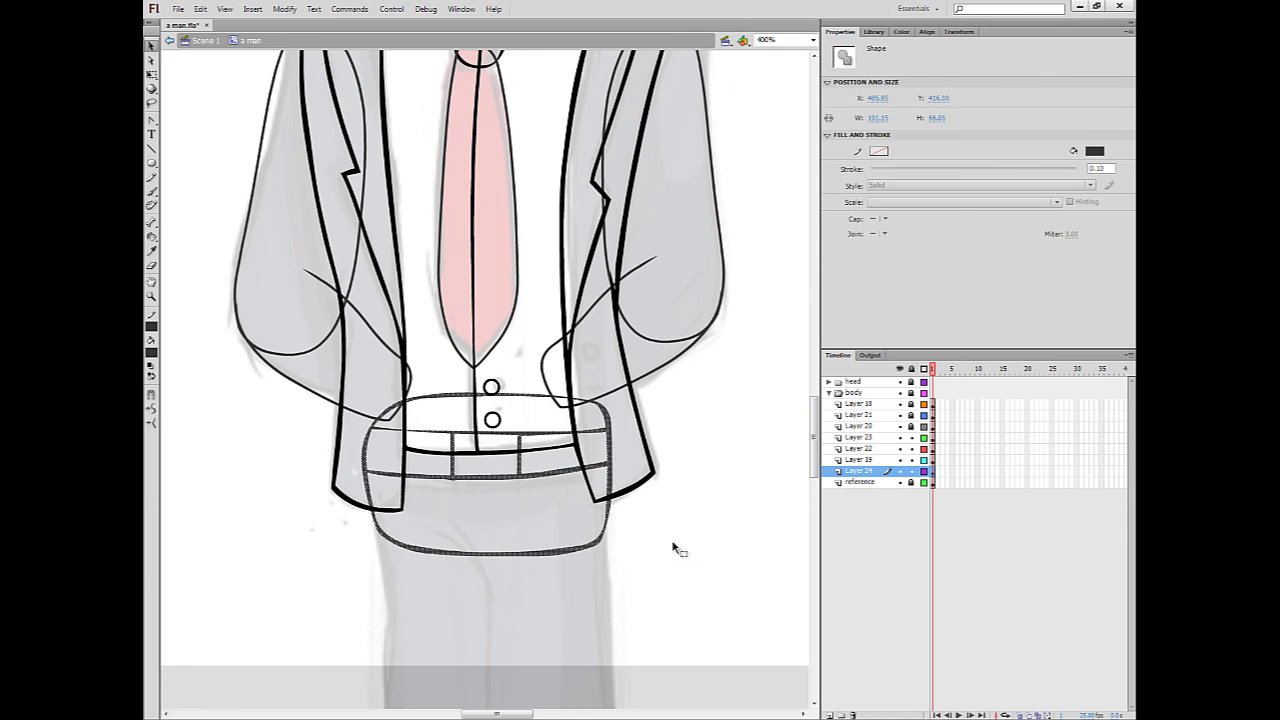
- Lock and hide every layer except the pelvis layer, and show the reference sketch again
{"action": "left_click", "coordinate": [383, 560]}
{"action": "left_click", "coordinate": [911, 471], "text": "alt"}
{"action": "left_click", "coordinate": [900, 471], "text": "alt"}
{"action": "left_click", "coordinate": [900, 482]}
- Adjust the pelvis outline's lower corner and the belt line ends, undoing the stray edits
{"action": "left_click_drag", "start_coordinate": [607, 517], "coordinate": [602, 541]}
{"action": "left_click_drag", "start_coordinate": [455, 479], "coordinate": [455, 496]}
{"action": "left_click_drag", "start_coordinate": [461, 480], "coordinate": [466, 482]}
{"action": "key", "text": "ctrl+z"}
{"action": "left_click_drag", "start_coordinate": [608, 467], "coordinate": [609, 472]}
{"action": "mouse_move", "coordinate": [591, 471]}
{"action": "left_mouse_down"}
{"action": "mouse_move", "coordinate": [609, 471]}
{"action": "mouse_move", "coordinate": [589, 474]}
{"action": "left_mouse_up"}
{"action": "key", "text": "ctrl+z"}
{"action": "key", "text": "ctrl+z"}
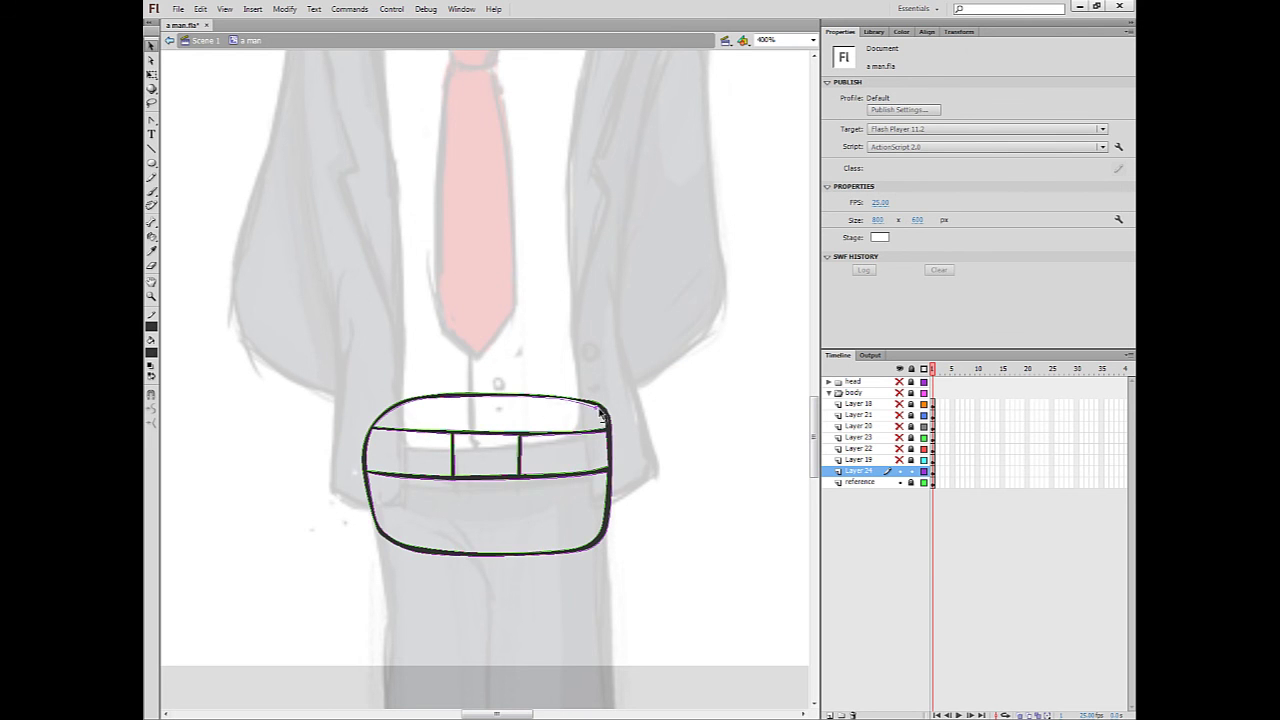
- Refine the pelvis outline's upper corner and clean up the line ends around the belt loop
{"action": "left_click", "coordinate": [605, 410]}
{"action": "left_click", "coordinate": [172, 415]}
{"action": "left_click", "coordinate": [592, 391]}
{"action": "key", "text": "e"}
{"action": "mouse_move", "coordinate": [524, 430]}
{"action": "left_mouse_down"}
{"action": "mouse_move", "coordinate": [438, 392]}
{"action": "mouse_move", "coordinate": [515, 430]}
{"action": "left_mouse_up"}
{"action": "key", "text": "b"}
{"action": "key", "text": "ctrl+z"}
{"action": "key", "text": "v"}
{"action": "left_click", "coordinate": [530, 402]}
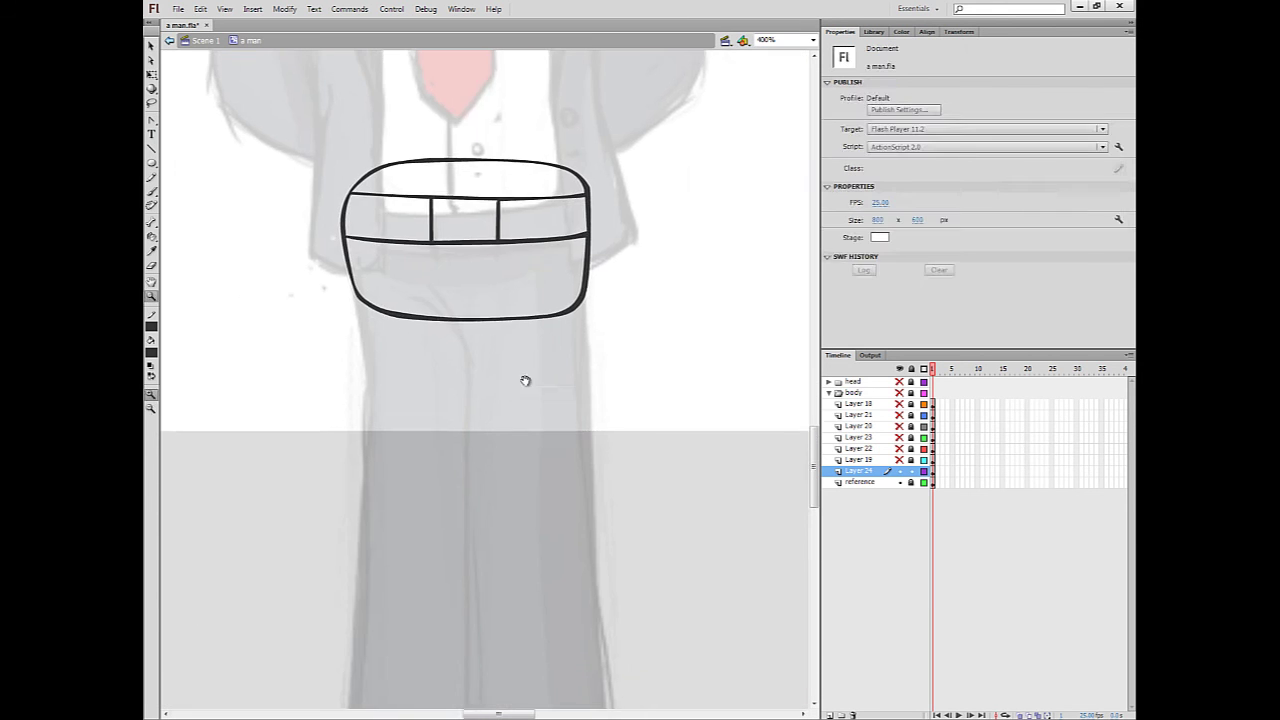
- Add a layer above the pelvis and brush two curved trouser creases at the crotch
{"action": "key", "text": "b"}
{"action": "left_click", "coordinate": [829, 714]}
{"action": "left_click_drag", "start_coordinate": [437, 324], "coordinate": [490, 382]}
{"action": "key", "text": "v"}
{"action": "left_click", "coordinate": [482, 358]}
{"action": "left_click", "coordinate": [151, 409]}
{"action": "left_click", "coordinate": [582, 385]}
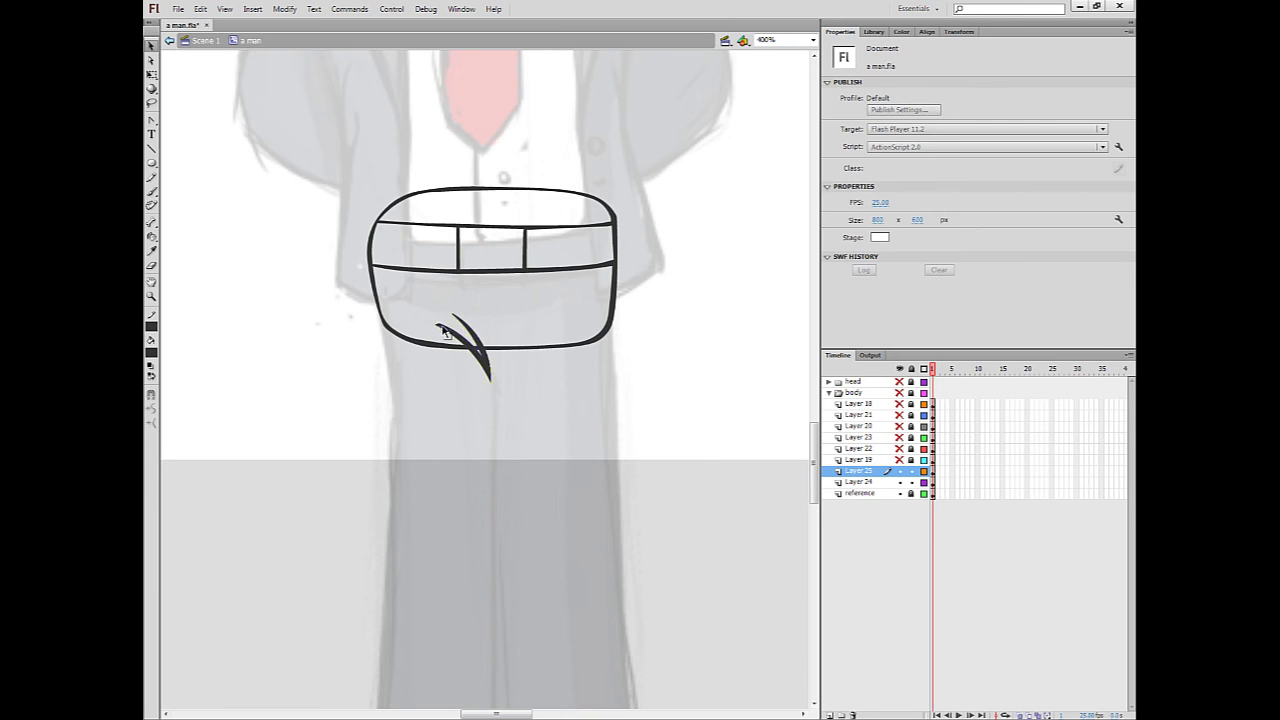
- Draw the trouser leg on the drawing's right on its own layer, with inner line, outer line and curved hem
{"action": "scroll", "coordinate": [490, 300], "scroll_direction": "down", "scroll_amount": 3}
{"action": "key", "text": "b"}
{"action": "left_click_drag", "start_coordinate": [490, 290], "coordinate": [502, 665]}
{"action": "left_click_drag", "start_coordinate": [616, 230], "coordinate": [625, 510]}
{"action": "scroll", "coordinate": [634, 521], "scroll_direction": "down", "scroll_amount": 5}
{"action": "left_click_drag", "start_coordinate": [503, 500], "coordinate": [506, 690]}
{"action": "left_click_drag", "start_coordinate": [624, 375], "coordinate": [662, 668]}
{"action": "mouse_move", "coordinate": [507, 700]}
{"action": "left_mouse_down"}
{"action": "mouse_move", "coordinate": [628, 657]}
{"action": "mouse_move", "coordinate": [665, 666]}
{"action": "left_mouse_up"}
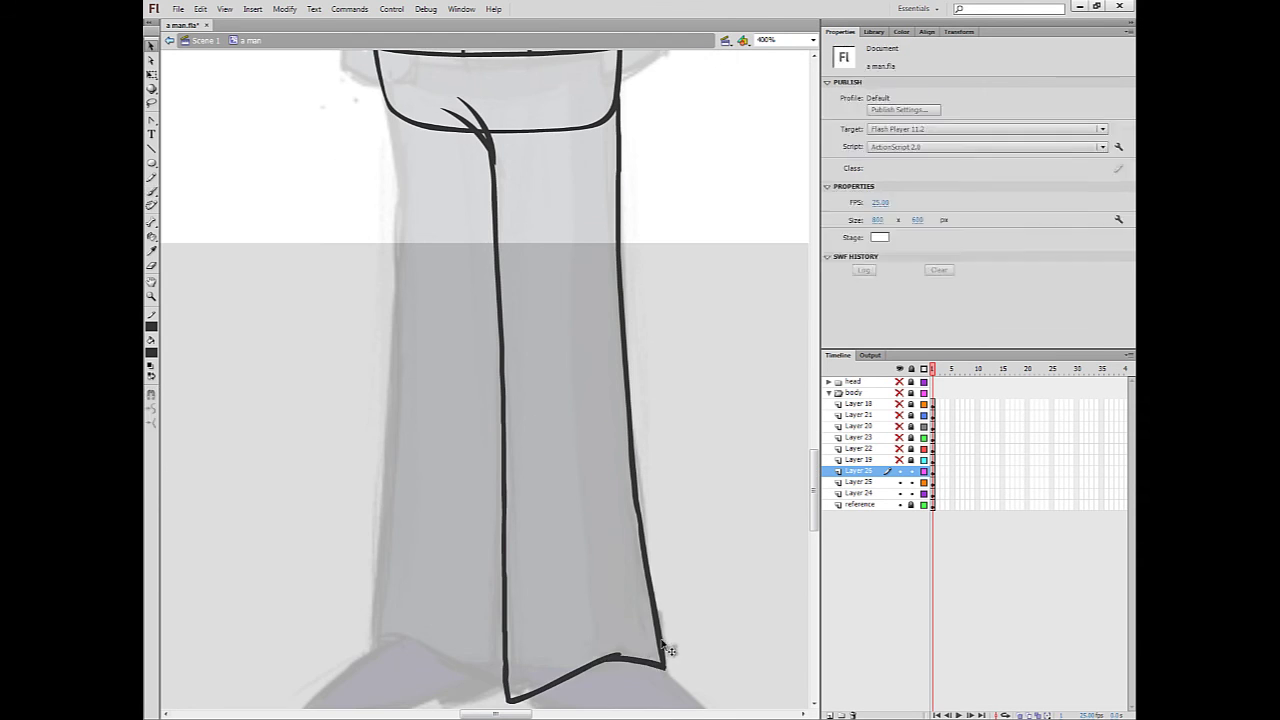
{"action": "key", "text": "v"}
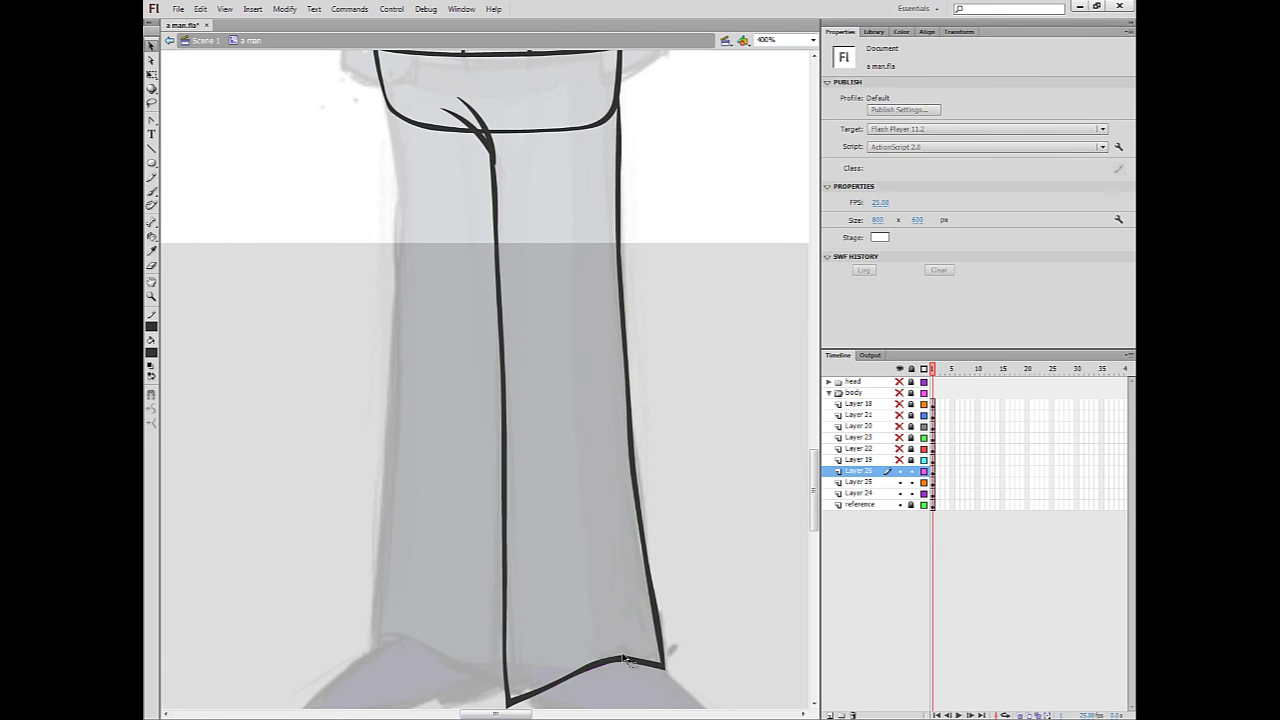
- Add a layer for the second trouser leg and move it beneath the first leg's layer
{"action": "key", "text": "z"}
{"action": "left_click", "coordinate": [463, 322], "text": "alt"}
{"action": "key", "text": "l"}
{"action": "left_click", "coordinate": [363, 489]}
{"action": "key", "text": "z"}
{"action": "left_click", "coordinate": [464, 364]}
{"action": "key", "text": "b"}
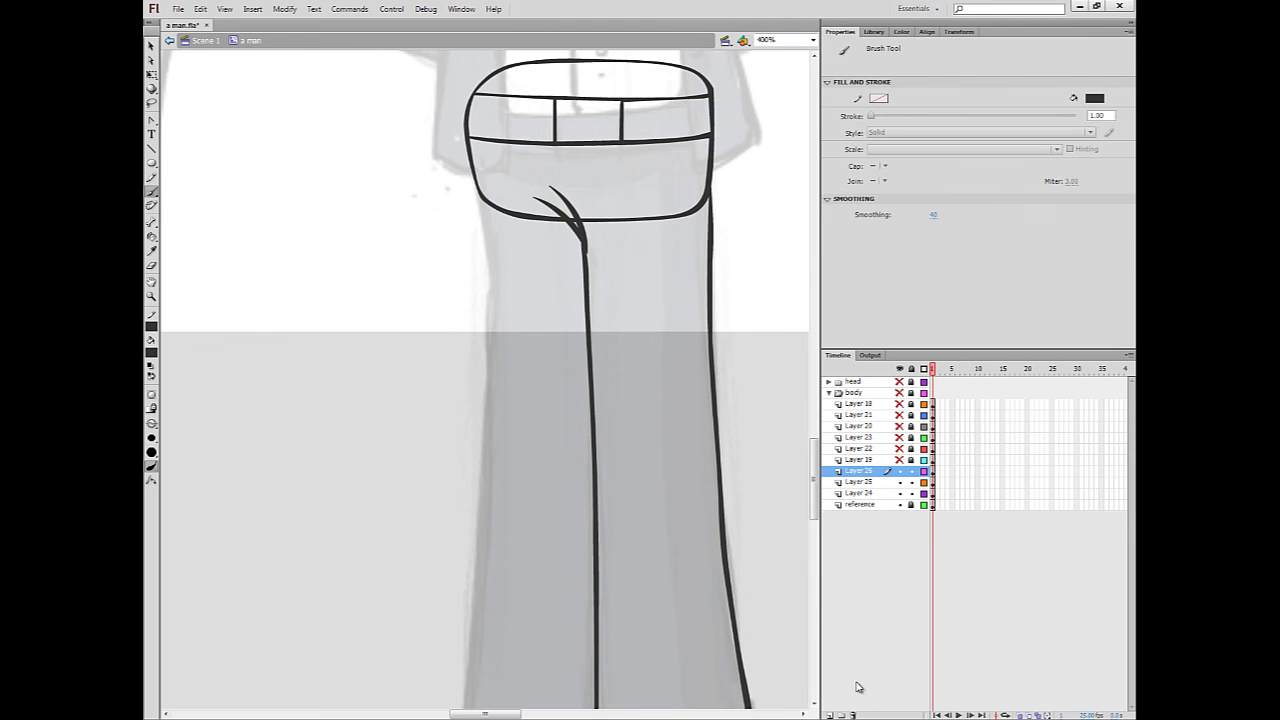
{"action": "left_click", "coordinate": [830, 715]}
{"action": "left_click_drag", "start_coordinate": [859, 471], "coordinate": [859, 487]}
- Brush the second trouser leg's outer line, hem and inner line over the sketch
{"action": "left_click_drag", "start_coordinate": [479, 190], "coordinate": [487, 615]}
{"action": "left_click_drag", "start_coordinate": [490, 547], "coordinate": [505, 404]}
{"action": "mouse_move", "coordinate": [498, 420]}
{"action": "left_mouse_down"}
{"action": "mouse_move", "coordinate": [482, 585]}
{"action": "mouse_move", "coordinate": [611, 628]}
{"action": "left_mouse_up"}
{"action": "key", "text": "ctrl+z"}
{"action": "left_click_drag", "start_coordinate": [481, 594], "coordinate": [613, 641]}
{"action": "left_click_drag", "start_coordinate": [646, 569], "coordinate": [646, 613]}
{"action": "left_click_drag", "start_coordinate": [610, 113], "coordinate": [629, 696]}
{"action": "scroll", "coordinate": [629, 696], "scroll_direction": "up", "scroll_amount": 1}
- Smooth and reshape the second trouser leg's lines and join them at the hem corners
{"action": "key", "text": "v"}
{"action": "left_click", "coordinate": [614, 487]}
{"action": "key", "text": "l"}
{"action": "left_click", "coordinate": [260, 490]}
{"action": "mouse_move", "coordinate": [480, 256]}
{"action": "left_mouse_down"}
{"action": "mouse_move", "coordinate": [495, 265]}
{"action": "mouse_move", "coordinate": [480, 636]}
{"action": "left_mouse_up"}
{"action": "left_click", "coordinate": [309, 558]}
{"action": "key", "text": "z"}
{"action": "left_click", "coordinate": [520, 547], "text": "alt"}
{"action": "left_click", "coordinate": [484, 416]}
{"action": "left_click", "coordinate": [469, 434]}
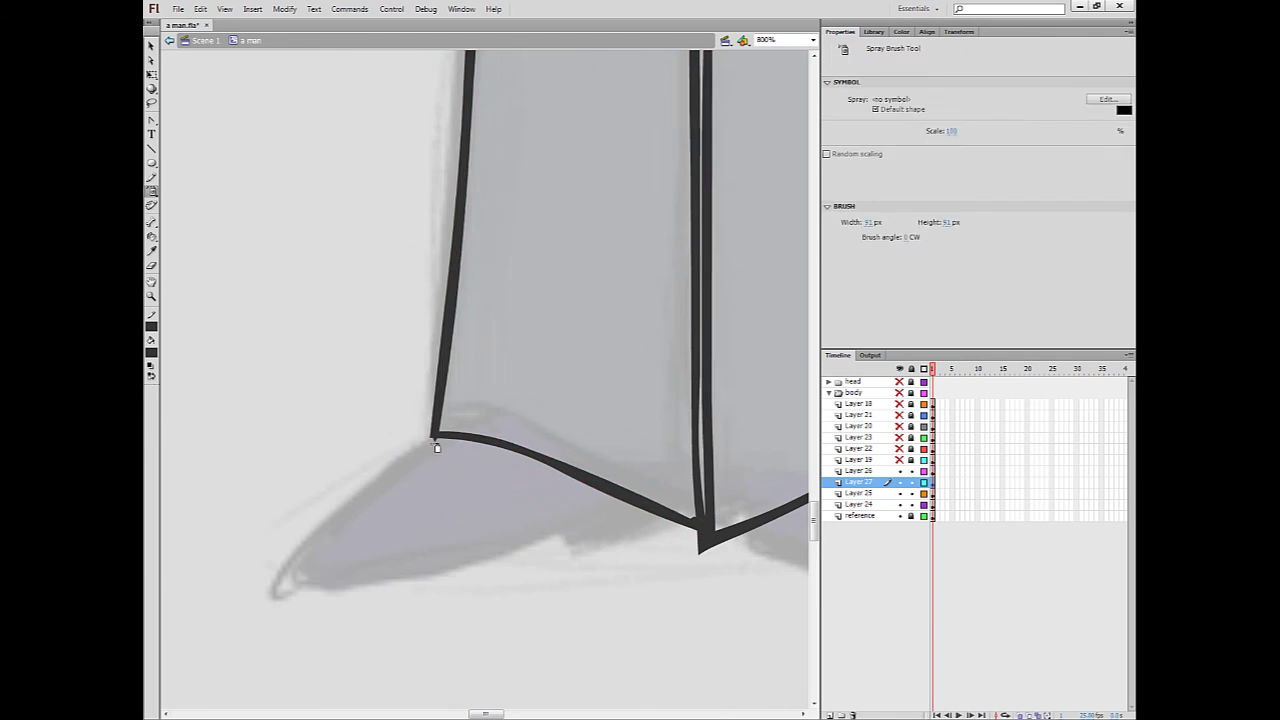
{"action": "mouse_move", "coordinate": [428, 465]}
{"action": "left_mouse_down"}
{"action": "mouse_move", "coordinate": [486, 475]}
{"action": "mouse_move", "coordinate": [415, 491]}
{"action": "left_mouse_up"}
{"action": "key", "text": "b"}
{"action": "key", "text": "b"}
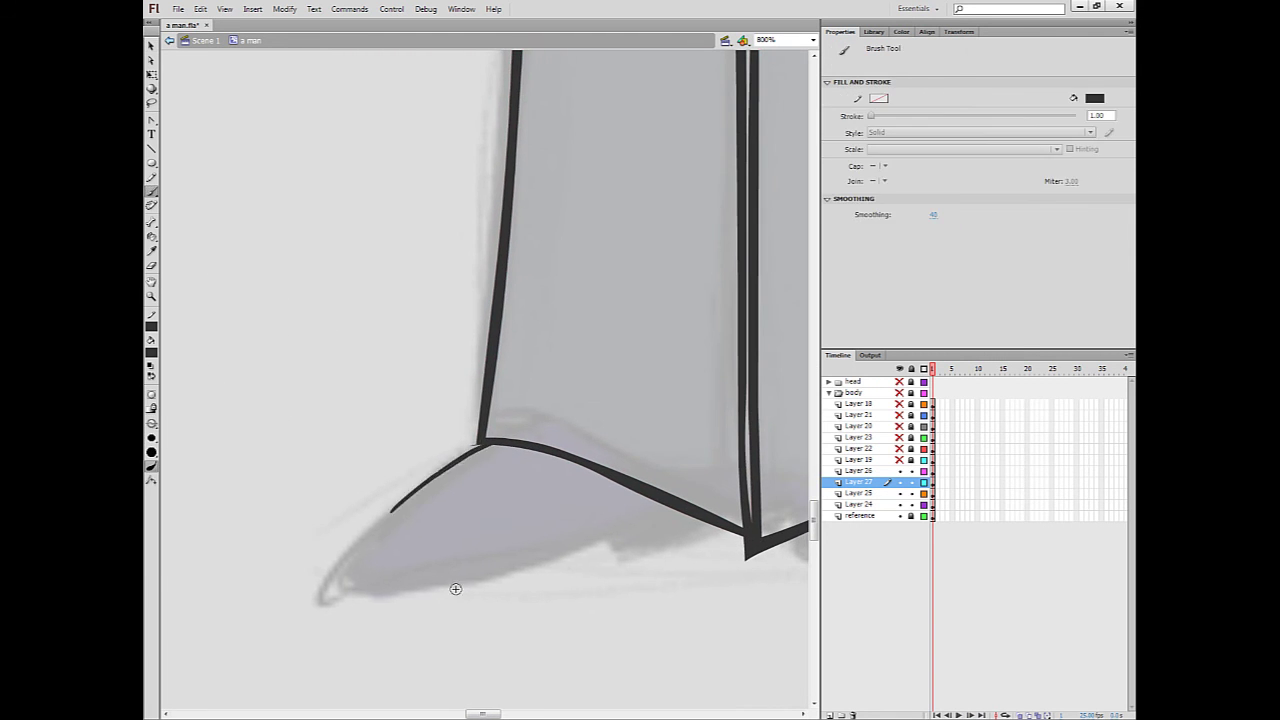
{"action": "key", "text": "ctrl+z"}
- Add a layer above the crotch crease layer and draw the pointed shoe and heel under the second leg
{"action": "left_click", "coordinate": [858, 493]}
{"action": "left_click", "coordinate": [829, 715]}
{"action": "key", "text": "ctrl+minus"}
{"action": "mouse_move", "coordinate": [518, 433]}
{"action": "left_mouse_down"}
{"action": "mouse_move", "coordinate": [460, 522]}
{"action": "mouse_move", "coordinate": [622, 464]}
{"action": "mouse_move", "coordinate": [500, 439]}
{"action": "left_mouse_up"}
{"action": "left_click_drag", "start_coordinate": [570, 494], "coordinate": [619, 510]}
{"action": "left_click_drag", "start_coordinate": [643, 560], "coordinate": [525, 560]}
{"action": "key", "text": "ctrl+alt+l"}
- Draw the other pointed shoe under the first leg on a separate layer and fill in its dark heel
{"action": "left_click_drag", "start_coordinate": [603, 425], "coordinate": [632, 541]}
{"action": "left_click_drag", "start_coordinate": [516, 500], "coordinate": [572, 527]}
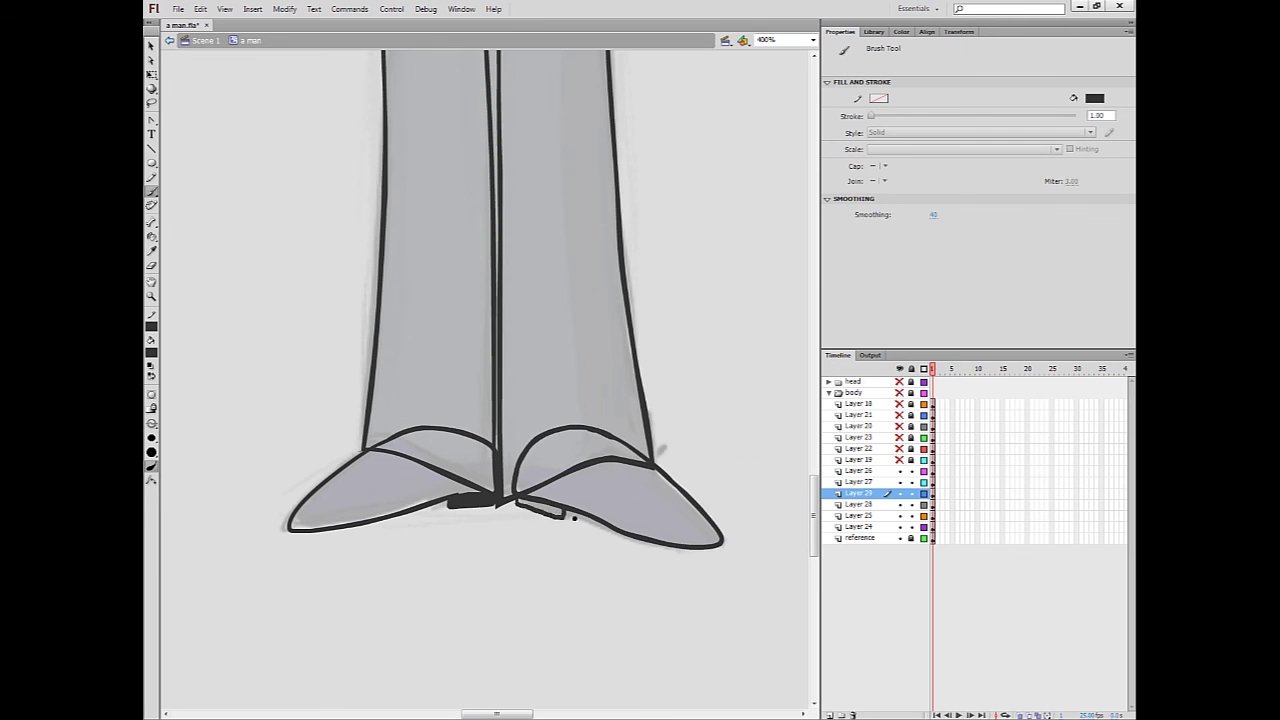
{"action": "key", "text": "v"}
{"action": "key", "text": "ctrl+minus"}
{"action": "left_click", "coordinate": [209, 443]}
{"action": "left_click", "coordinate": [477, 509]}
{"action": "key", "text": "ctrl+equal"}
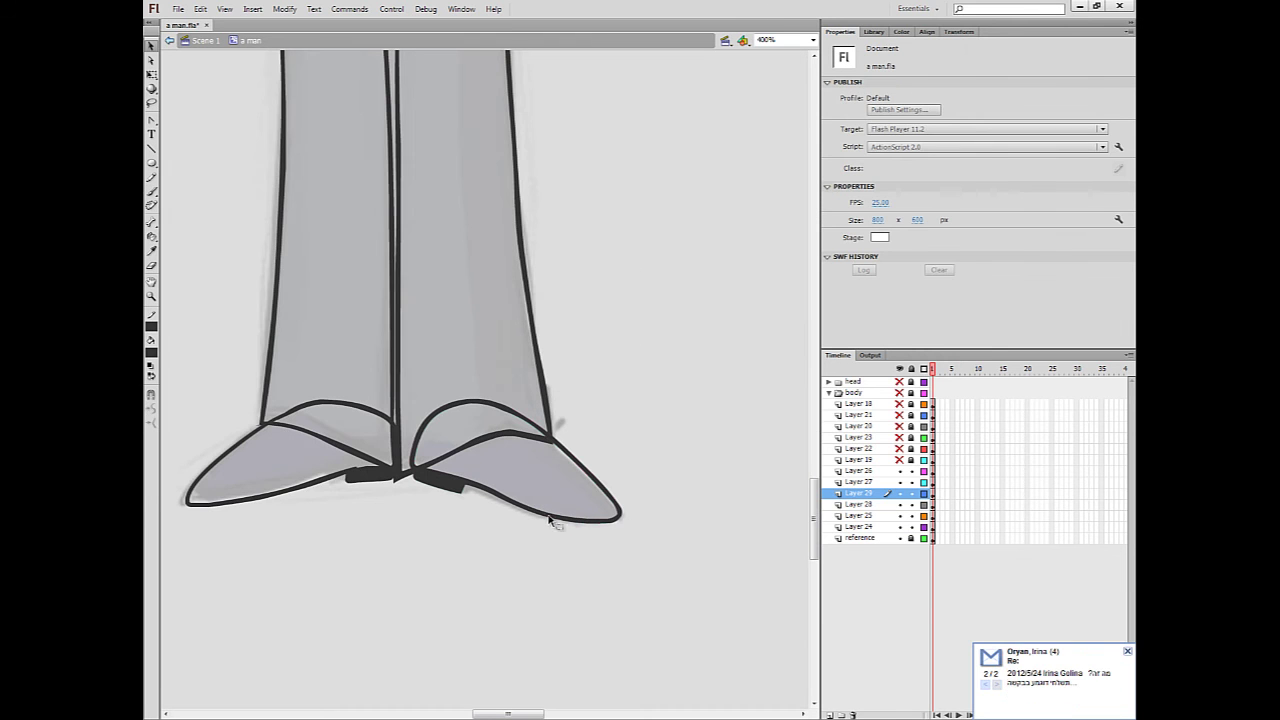
{"action": "left_click", "coordinate": [366, 472]}
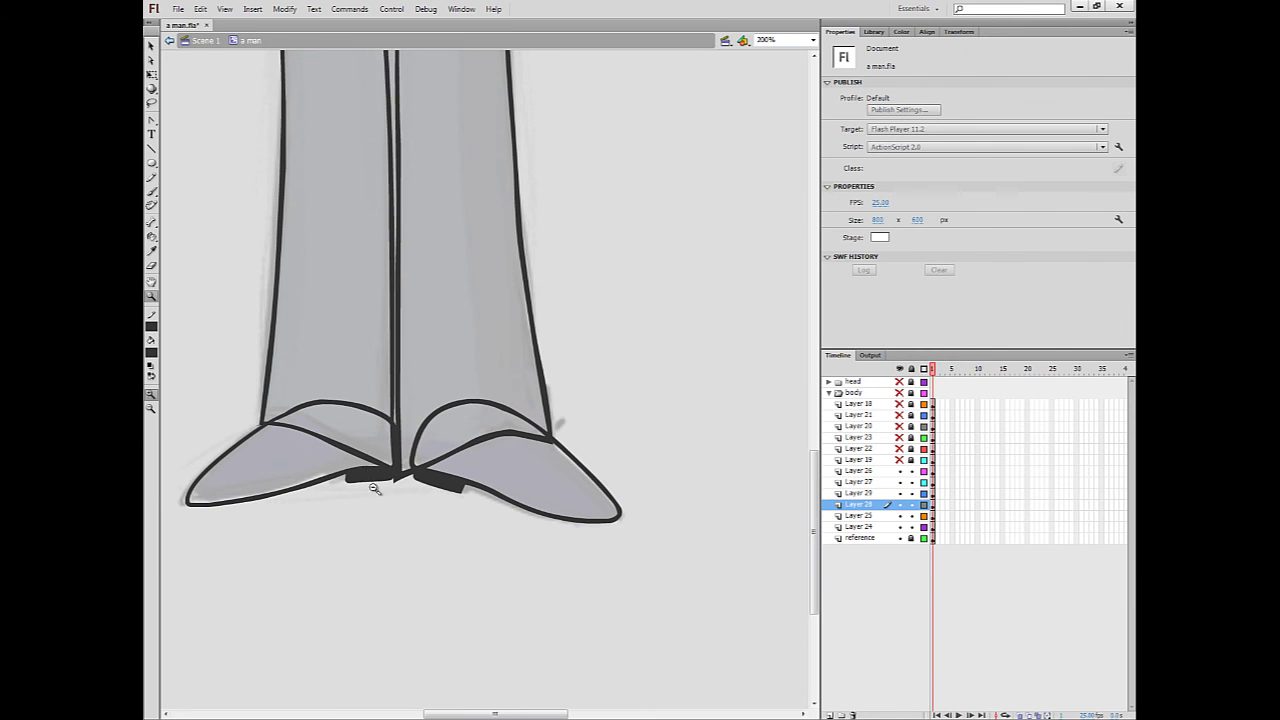
- Show all the layers again and bring the whole figure into view
{"action": "double_click", "coordinate": [151, 297]}
{"action": "left_click", "coordinate": [900, 369]}
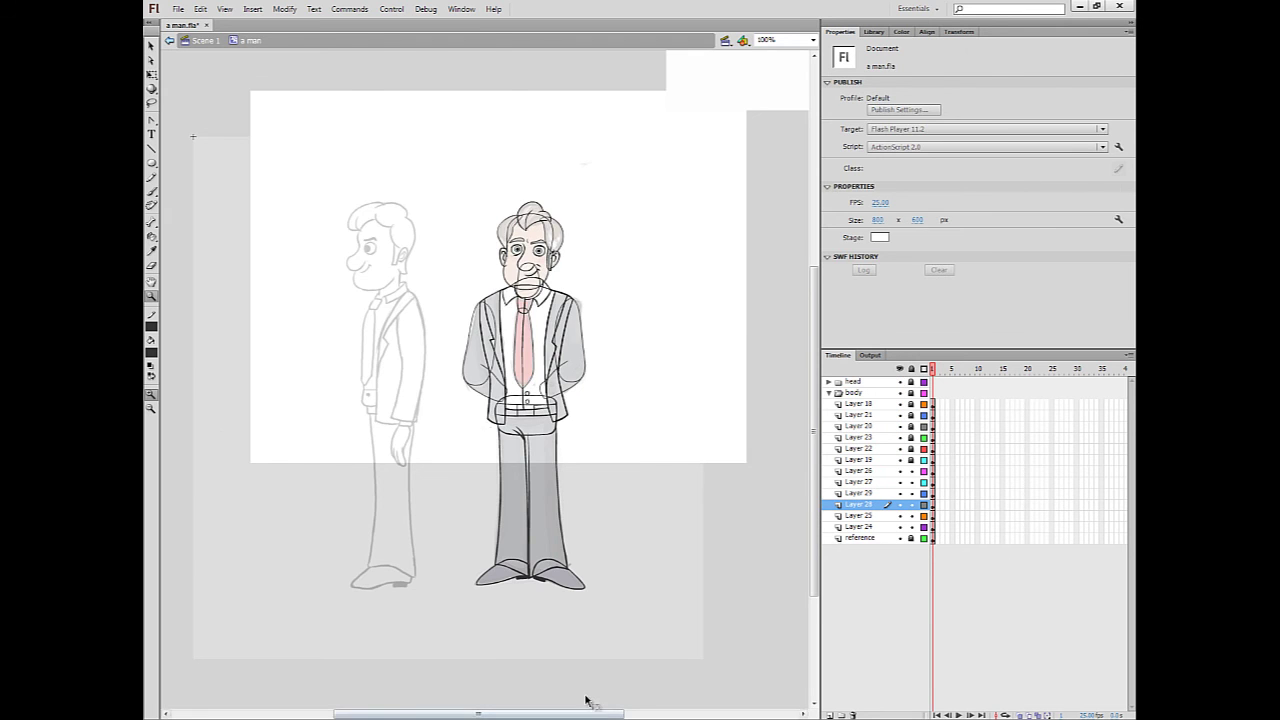
{"action": "left_click", "coordinate": [566, 562], "text": "ctrl"}
{"action": "left_click", "coordinate": [589, 568]}
- Reshape and smooth the inner lines of both trouser legs to close the gap between them
{"action": "key", "text": "v"}
{"action": "left_click", "coordinate": [550, 456]}
{"action": "left_click", "coordinate": [544, 548]}
{"action": "left_click", "coordinate": [547, 528]}
{"action": "left_click_drag", "start_coordinate": [538, 508], "coordinate": [536, 510]}
{"action": "left_click", "coordinate": [409, 470]}
{"action": "left_click", "coordinate": [228, 487]}
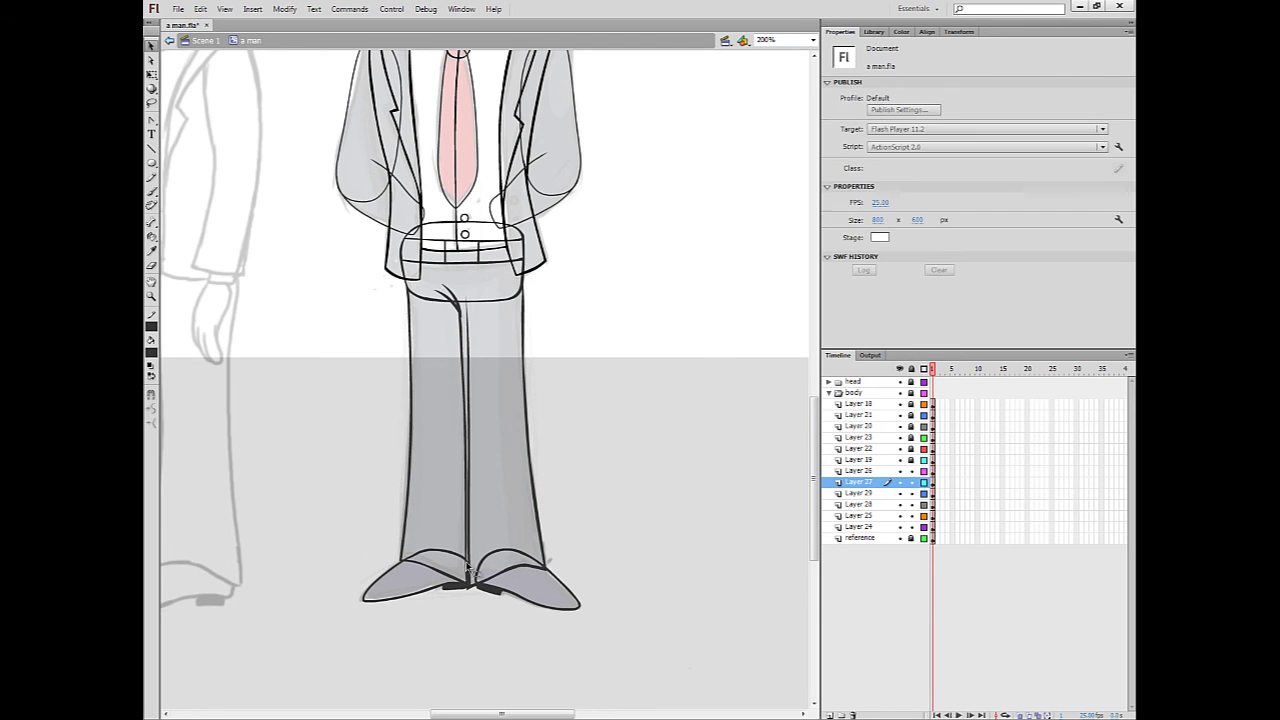
{"action": "key", "text": "v"}
{"action": "left_click", "coordinate": [152, 410]}
{"action": "left_click_drag", "start_coordinate": [502, 561], "coordinate": [528, 580]}
{"action": "key", "text": "l"}
{"action": "key", "text": "v"}
{"action": "left_click", "coordinate": [152, 409]}
{"action": "left_click", "coordinate": [305, 473]}
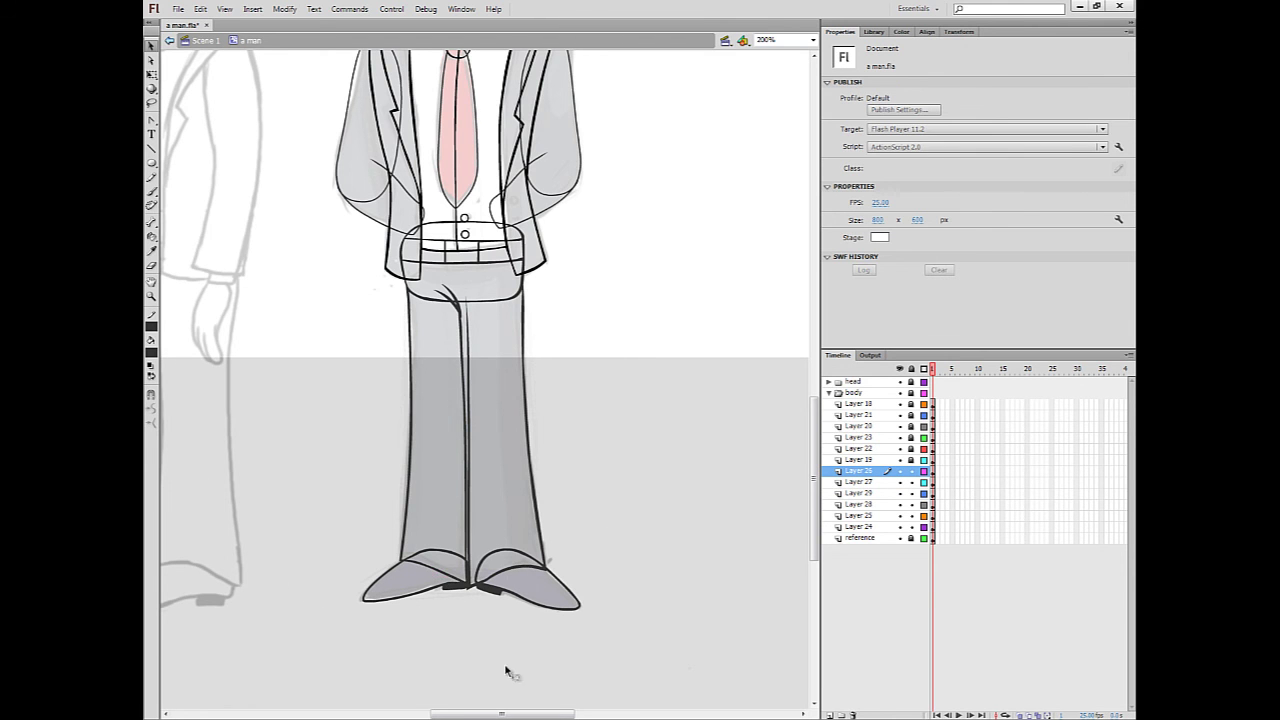
{"action": "left_click_drag", "start_coordinate": [586, 612], "coordinate": [613, 638]}
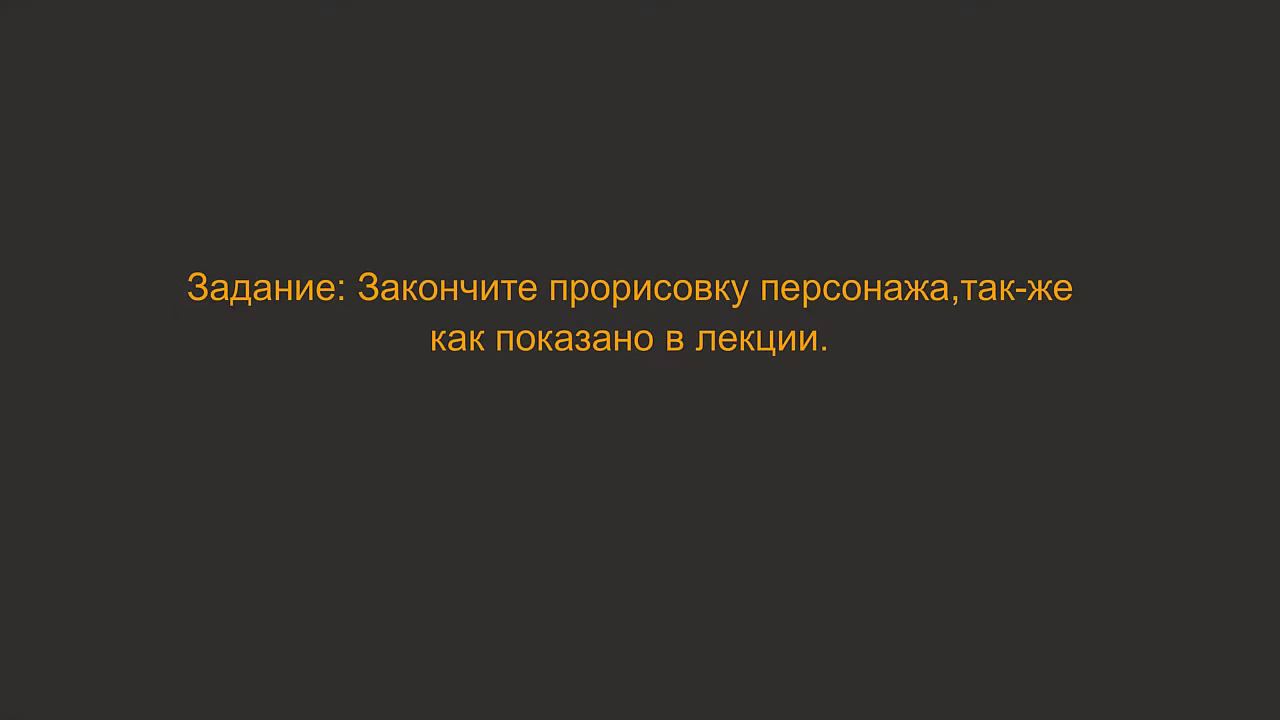